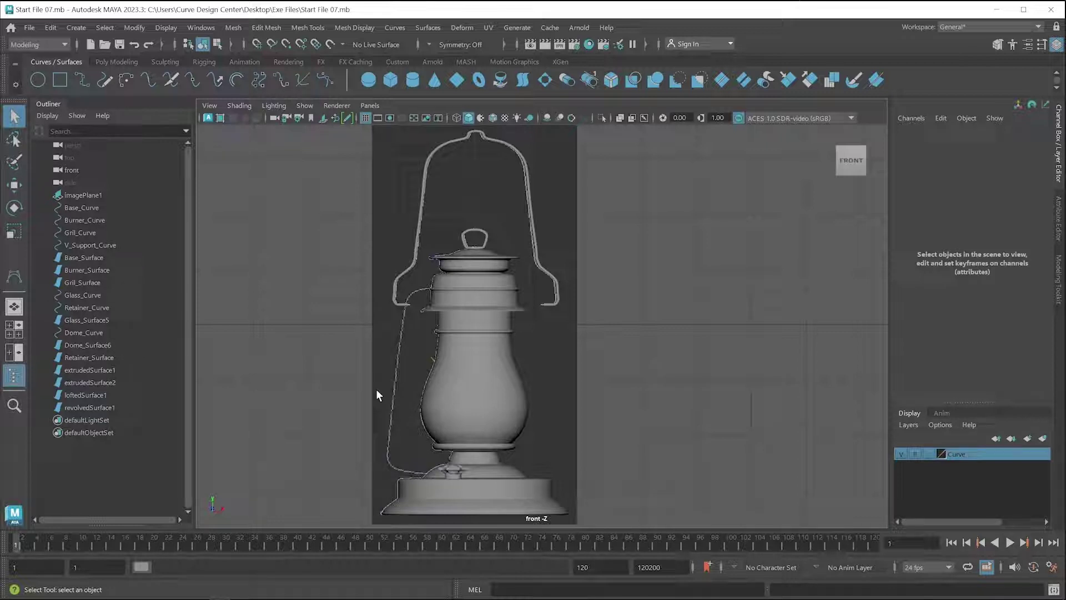
Draw a small NURBS circle beside the lantern and clone a copy to its right.
click(39, 81)
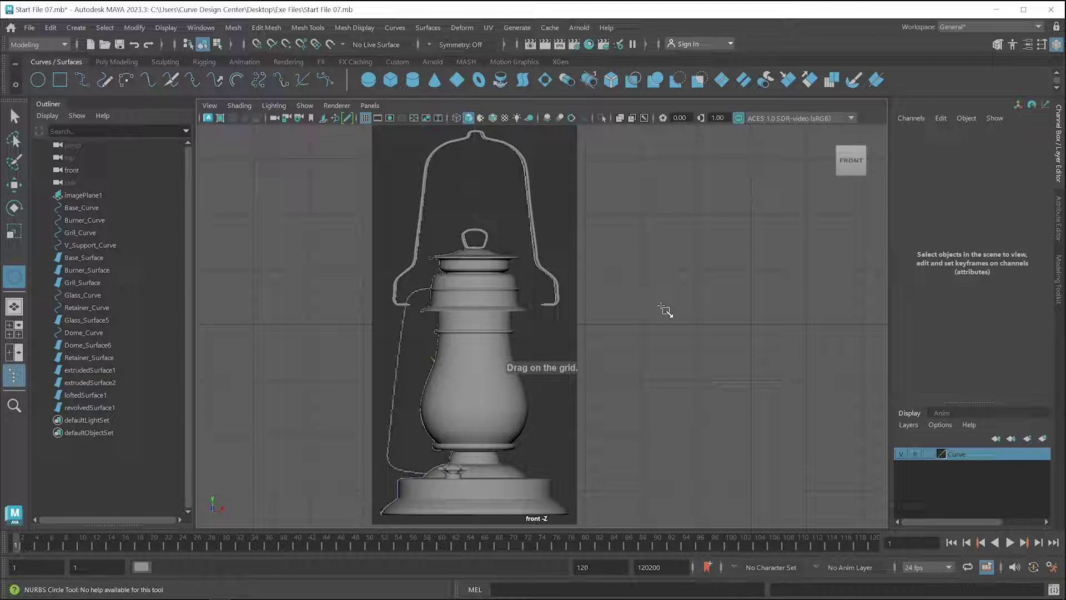
drag(662, 307, 676, 321)
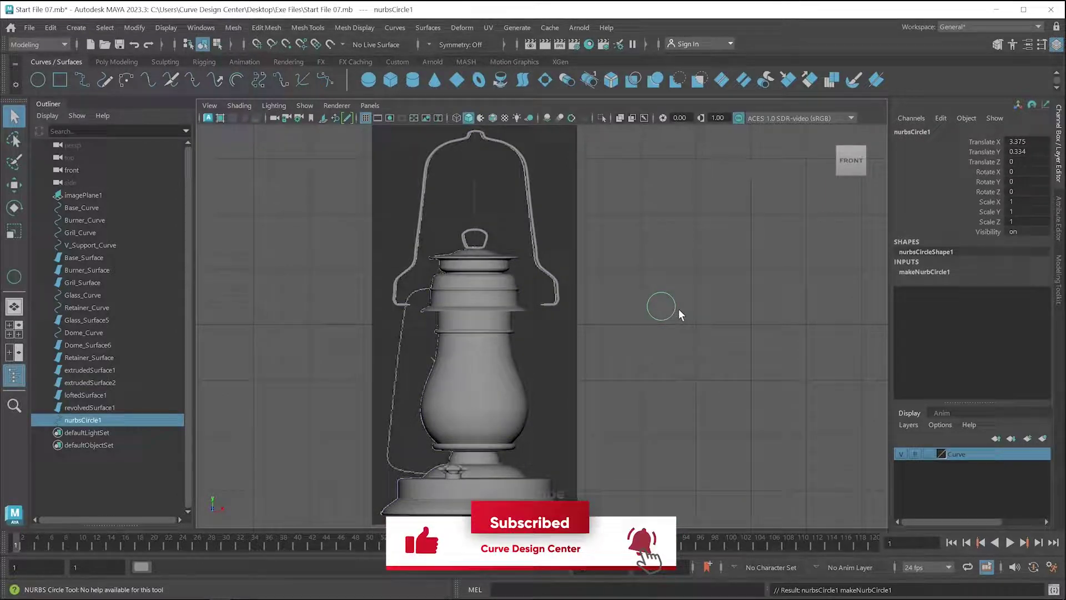
key(w)
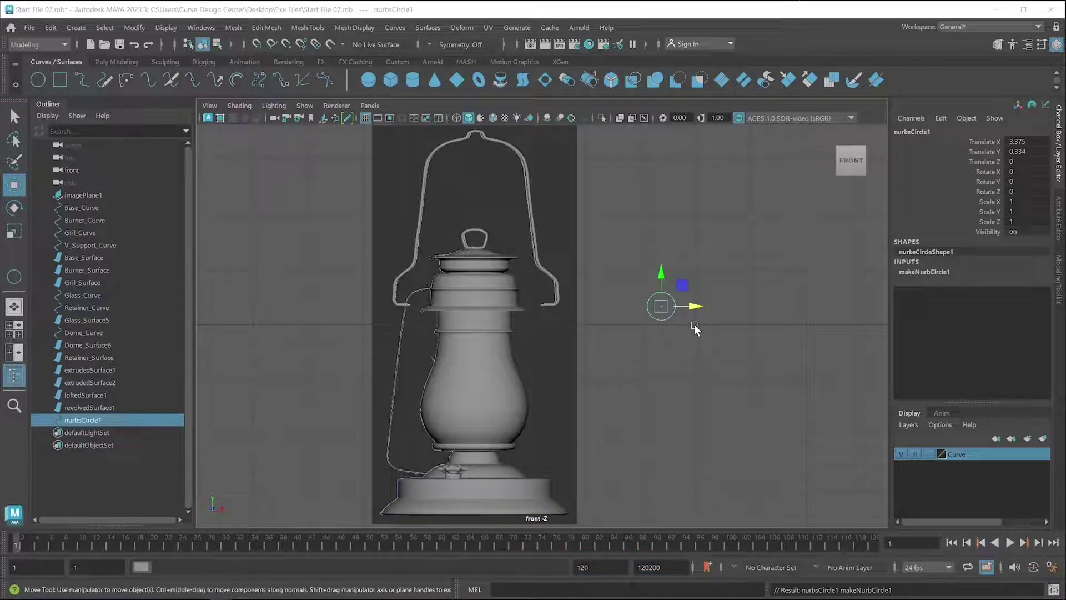
shift+drag(696, 307, 746, 308)
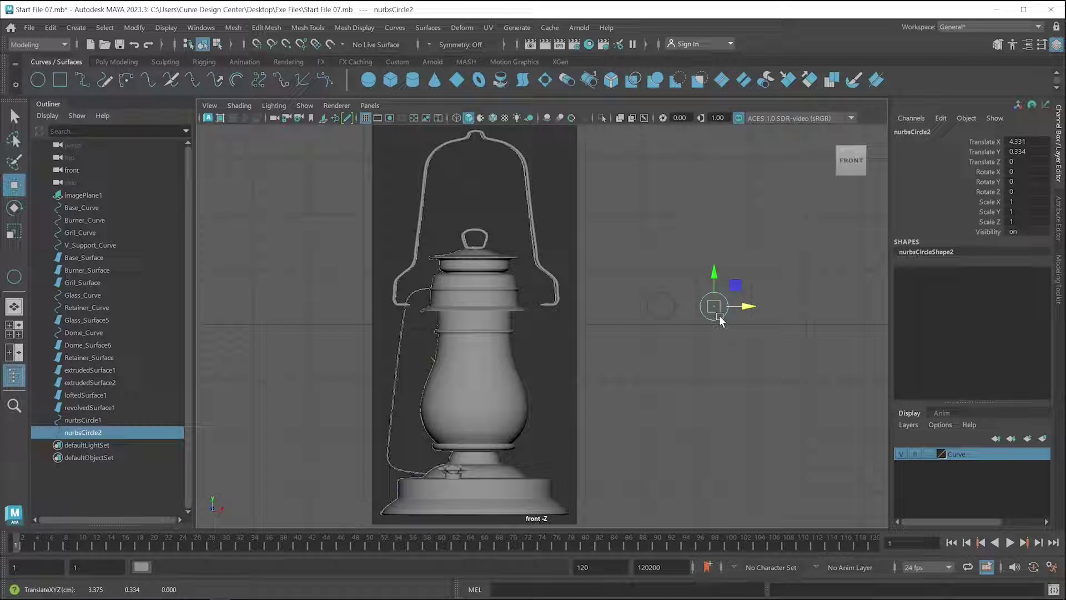
Scale the copied circle into a narrow, slightly shorter oval.
key(r)
key(ctrl+z)
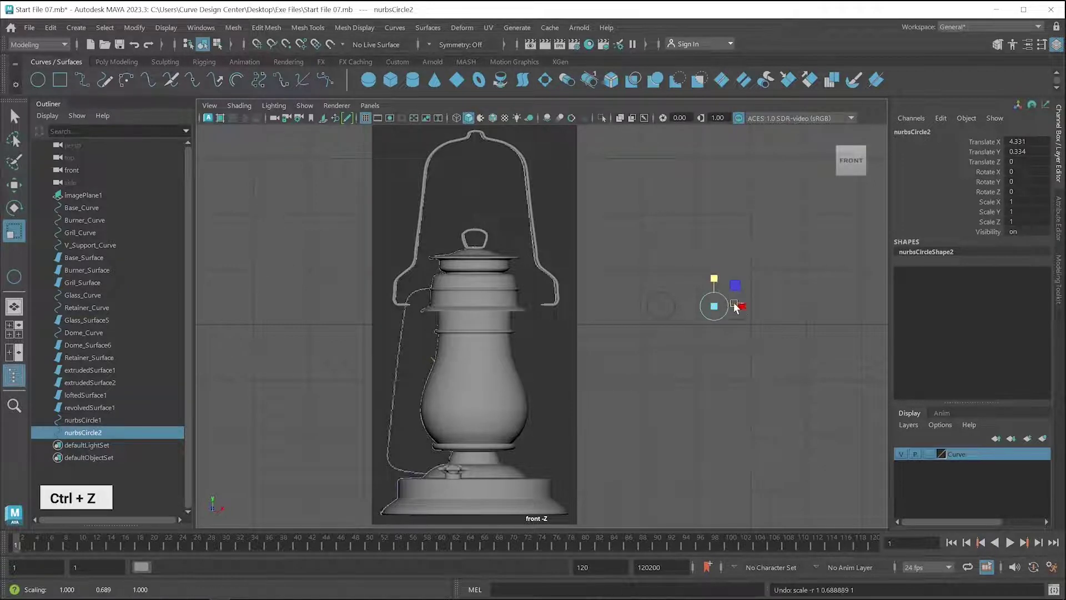
drag(742, 307, 725, 311)
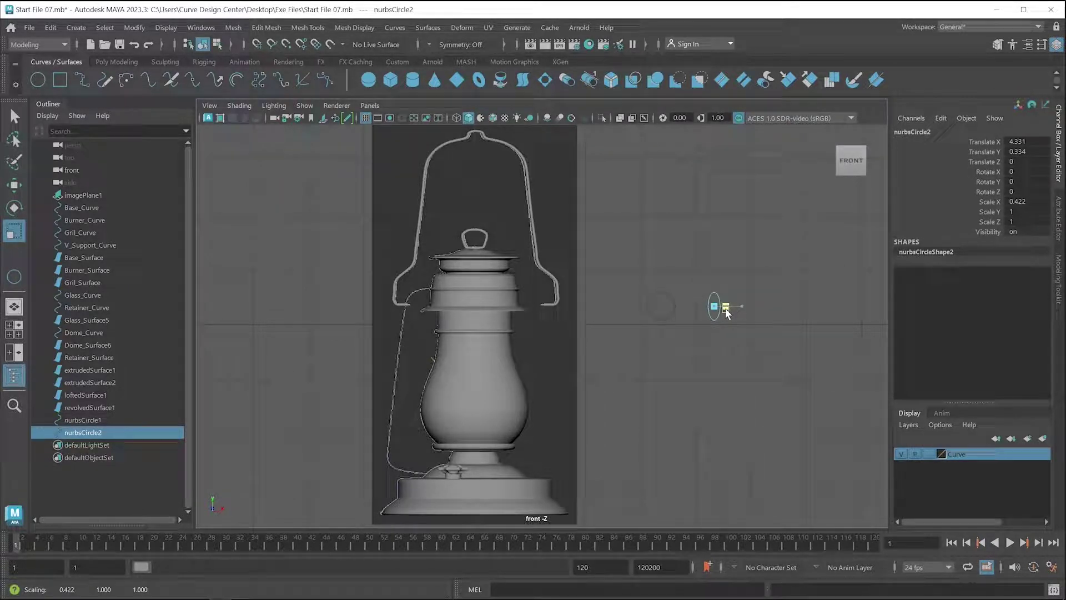
alt+right_drag(716, 308, 633, 350)
mouse_move(616, 319)
mouse_down()
mouse_move(617, 333)
mouse_move(465, 359)
mouse_move(436, 283)
mouse_move(474, 303)
mouse_move(442, 371)
mouse_up()
key(w)
Clone ovals below and beside the circle, turning the side oval to Rotate Z 90.
shift+click(444, 275)
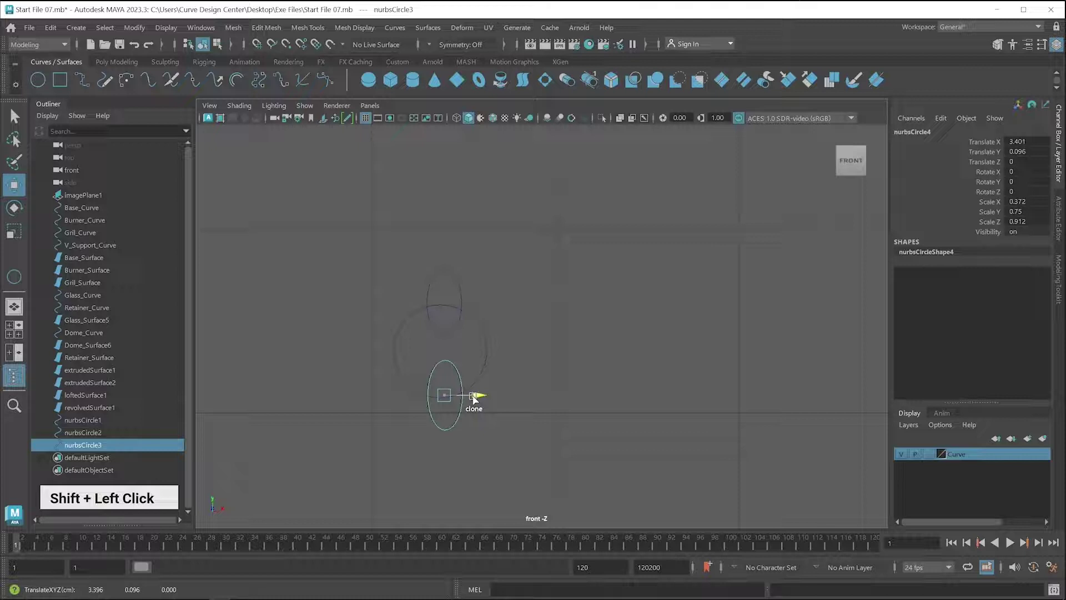
shift+drag(477, 395, 577, 400)
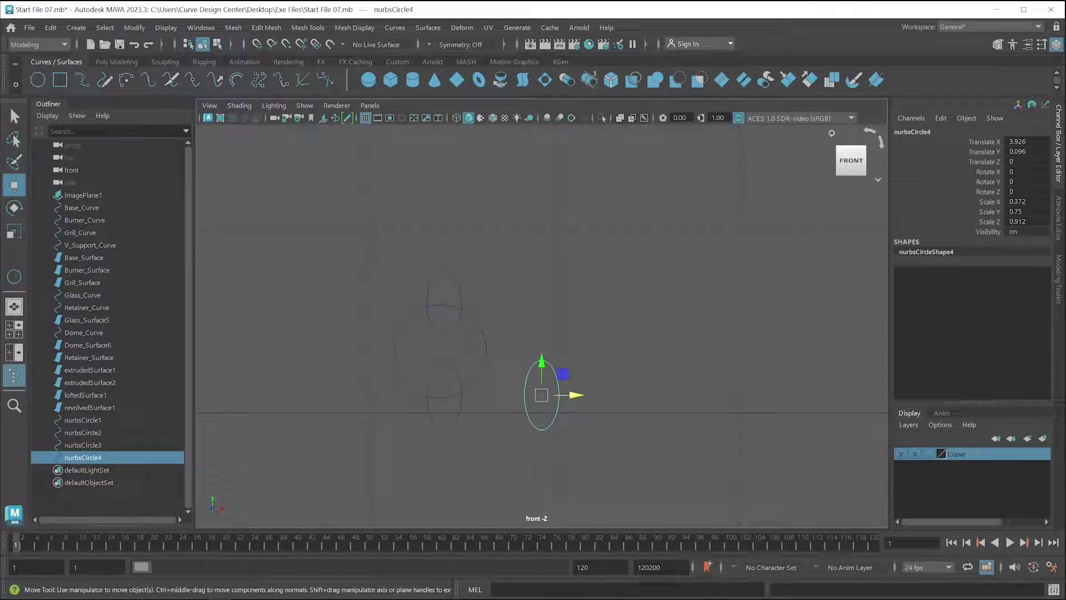
ctrl+drag(989, 182, 1024, 182)
double_click(1023, 181)
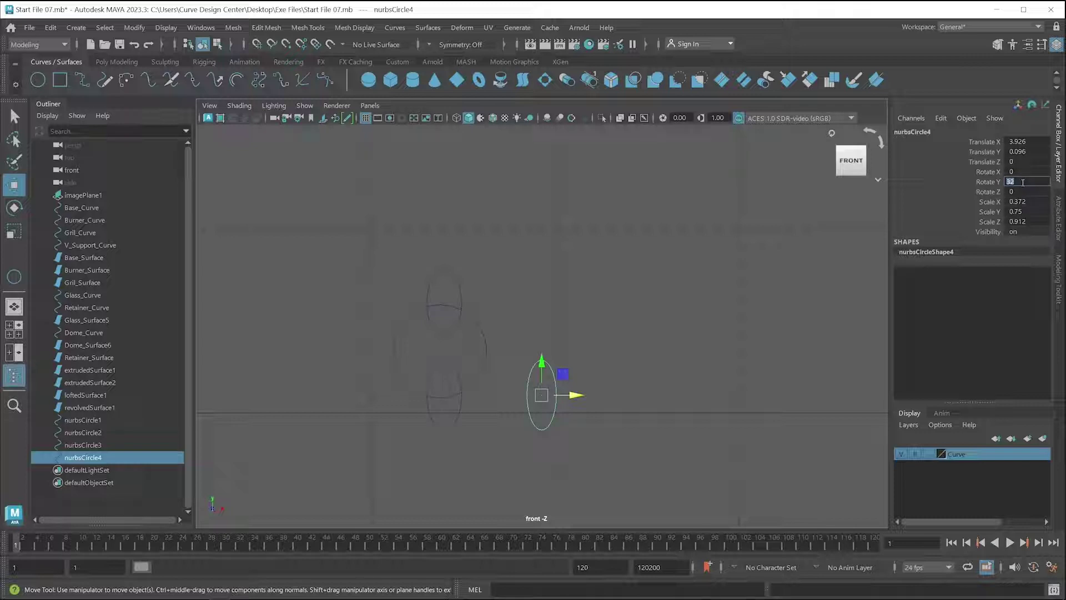
text(0)
key(Tab)
text(33)
key(Return)
double_click(1024, 192)
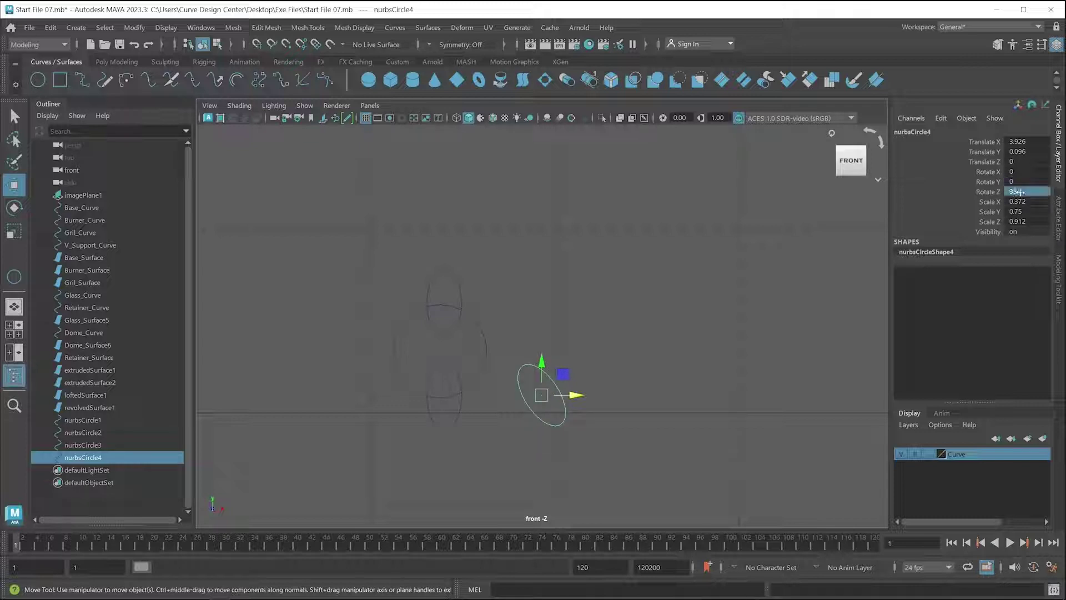
text(90)
key(Return)
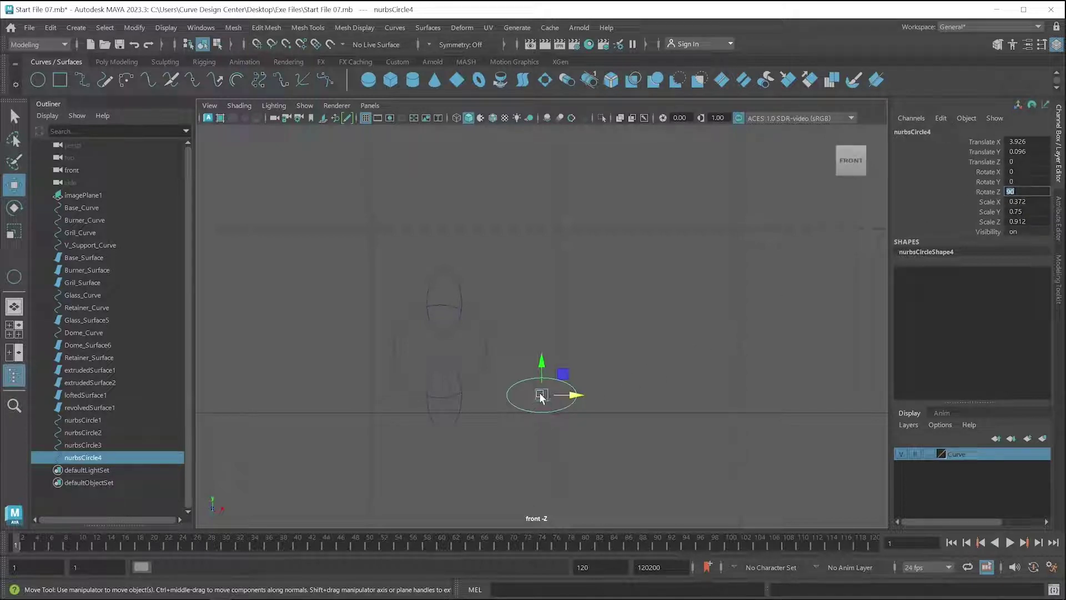
Place horizontal ovals left and right of the circle, then select all five circles.
drag(540, 397, 396, 356)
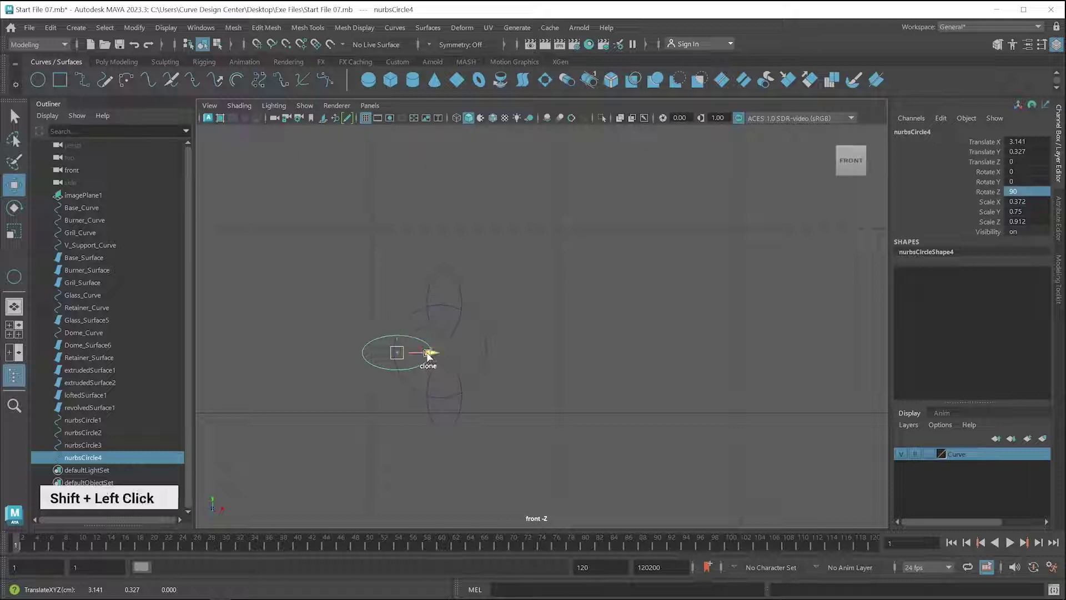
mouse_move(428, 353)
shift+mouse_down()
mouse_move(534, 356)
mouse_move(519, 357)
shift+mouse_up()
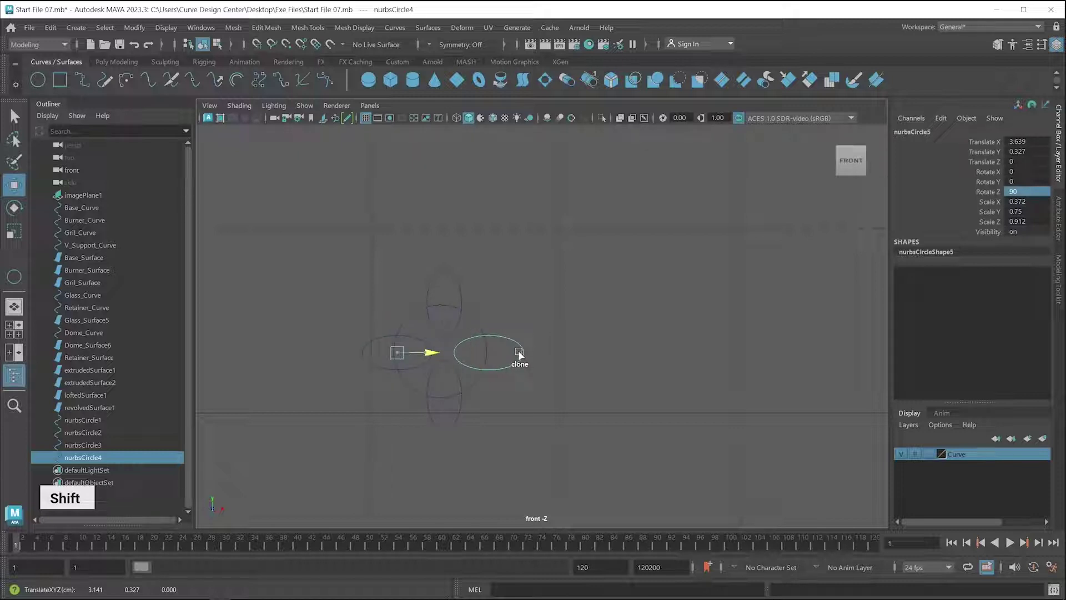
click(518, 398)
drag(354, 260, 466, 406)
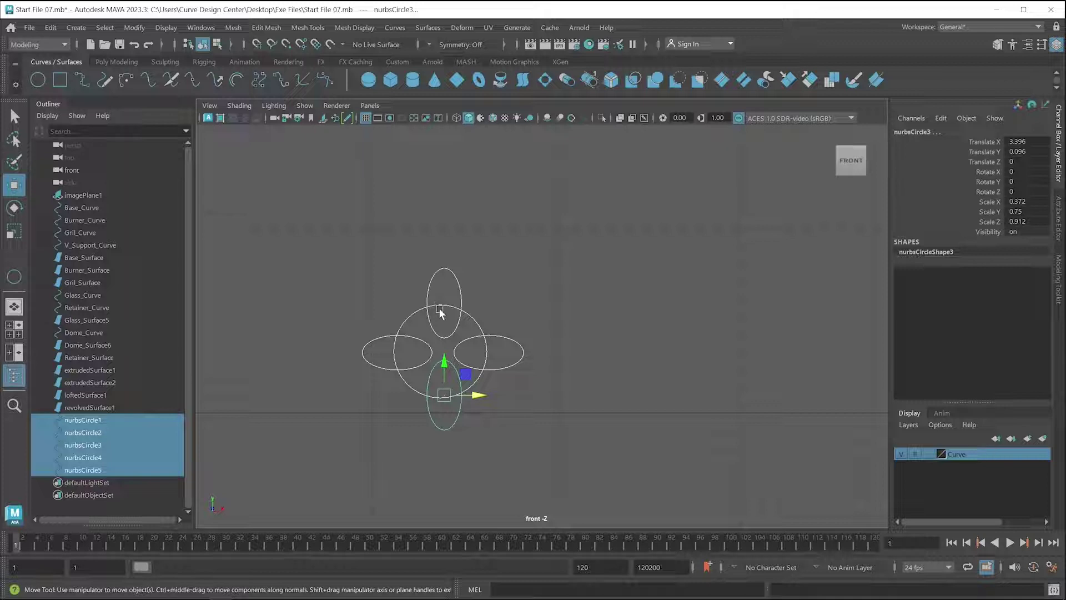
Cut the curves at their intersections and delete three overlapping inner arcs.
click(392, 30)
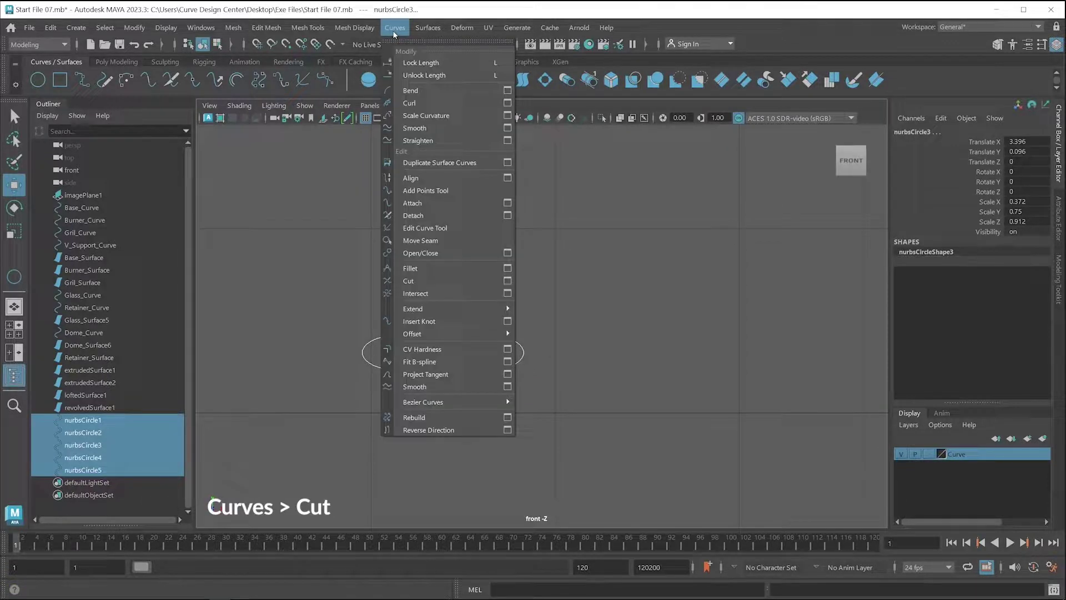
click(414, 280)
click(559, 309)
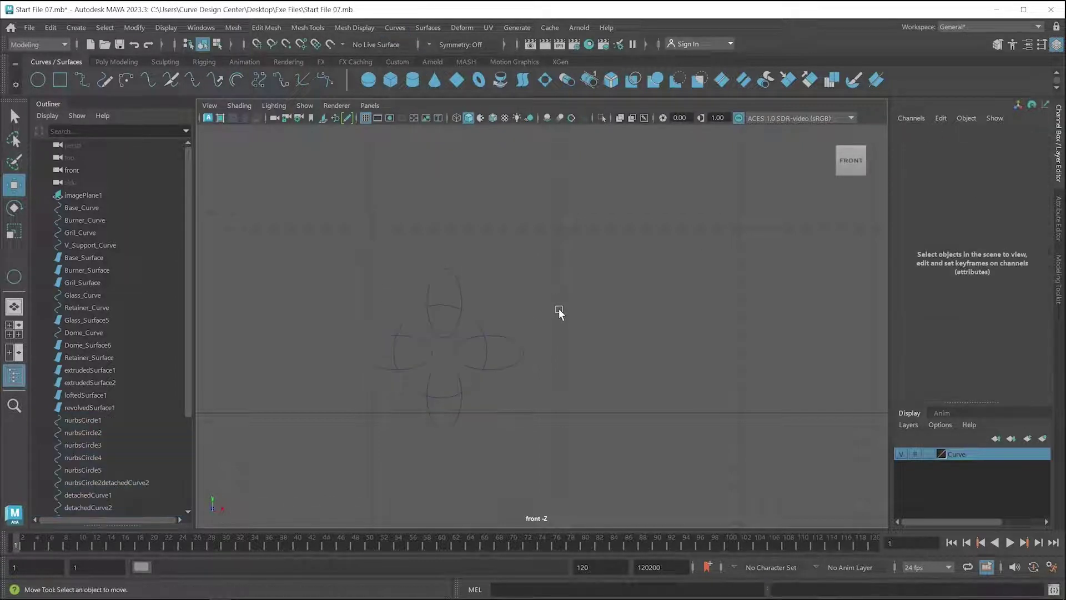
click(417, 342)
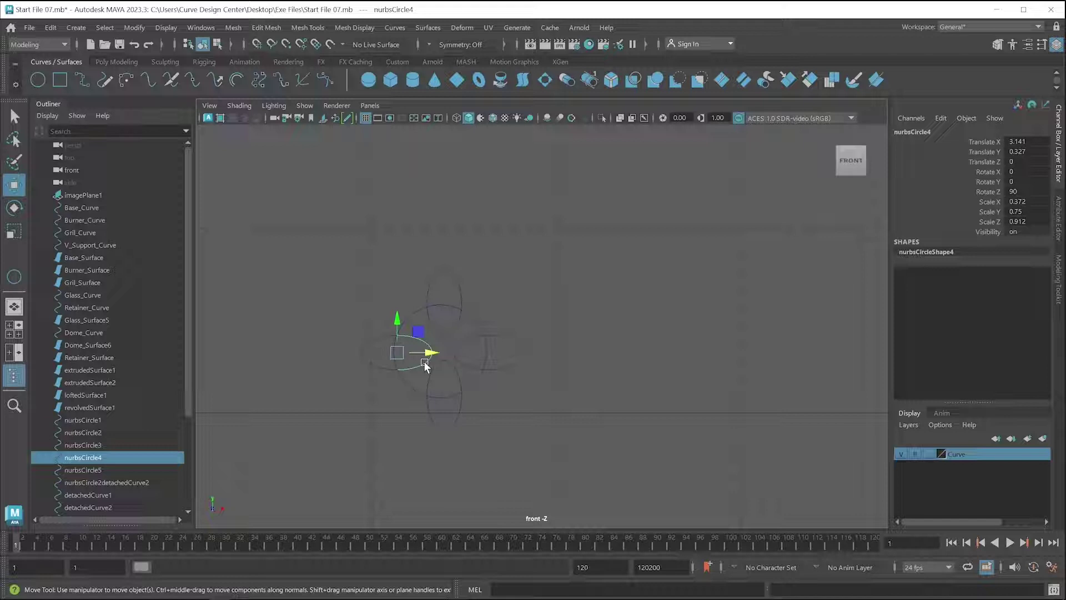
key(Delete)
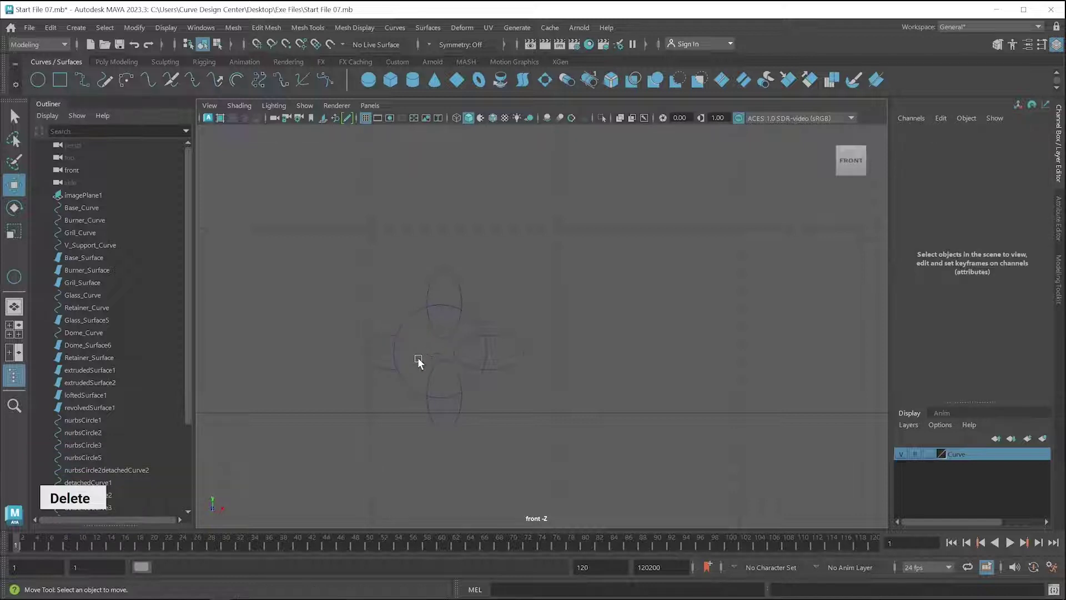
click(442, 377)
key(Delete)
click(454, 355)
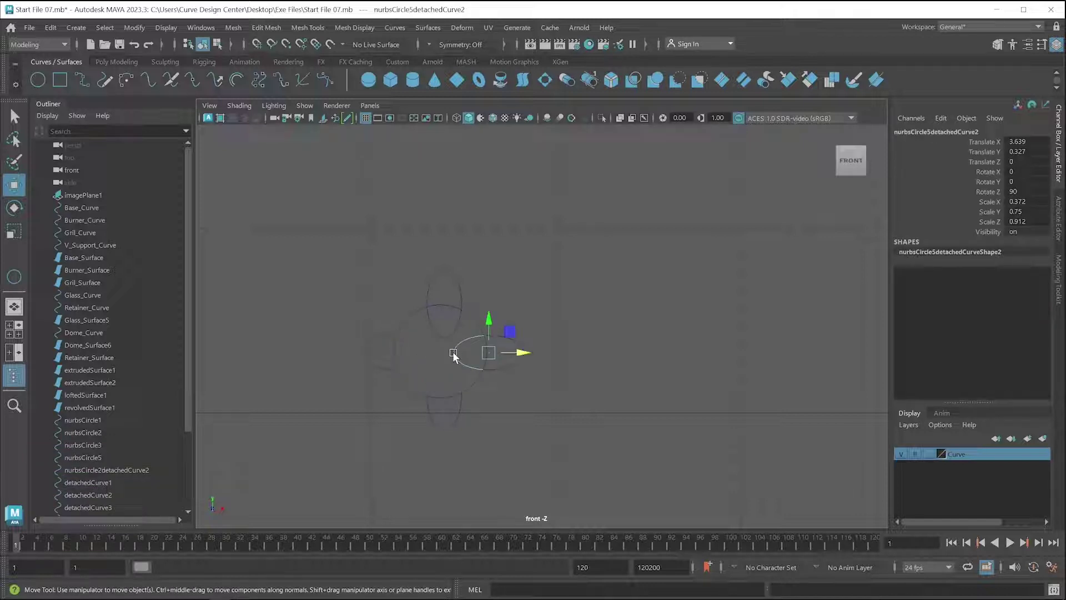
key(Delete)
Delete the remaining inner and leftover segments, then select all profile pieces.
click(444, 335)
key(Delete)
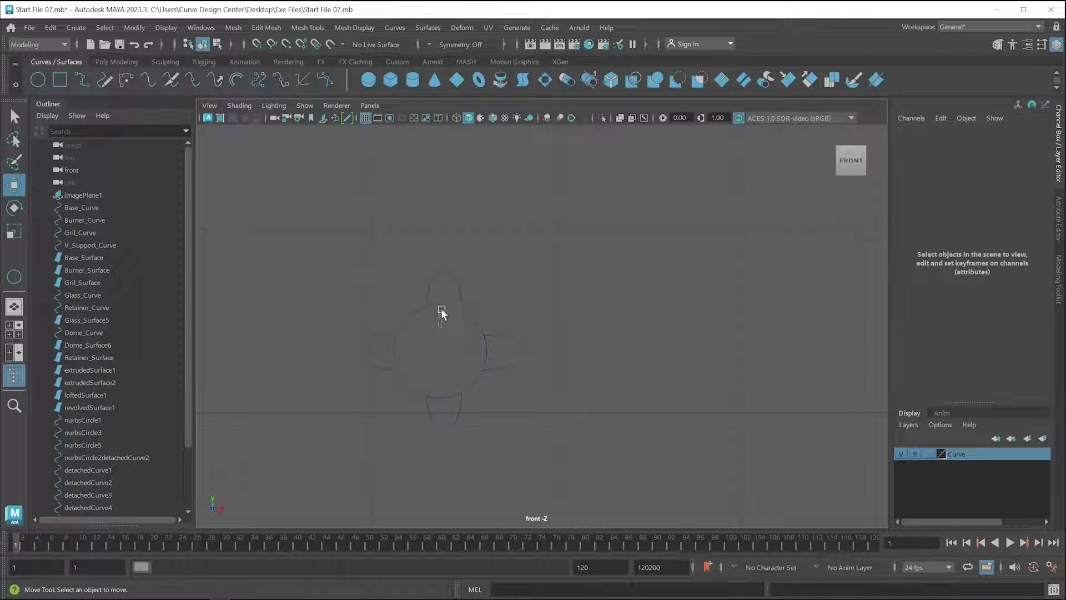
click(442, 350)
key(Delete)
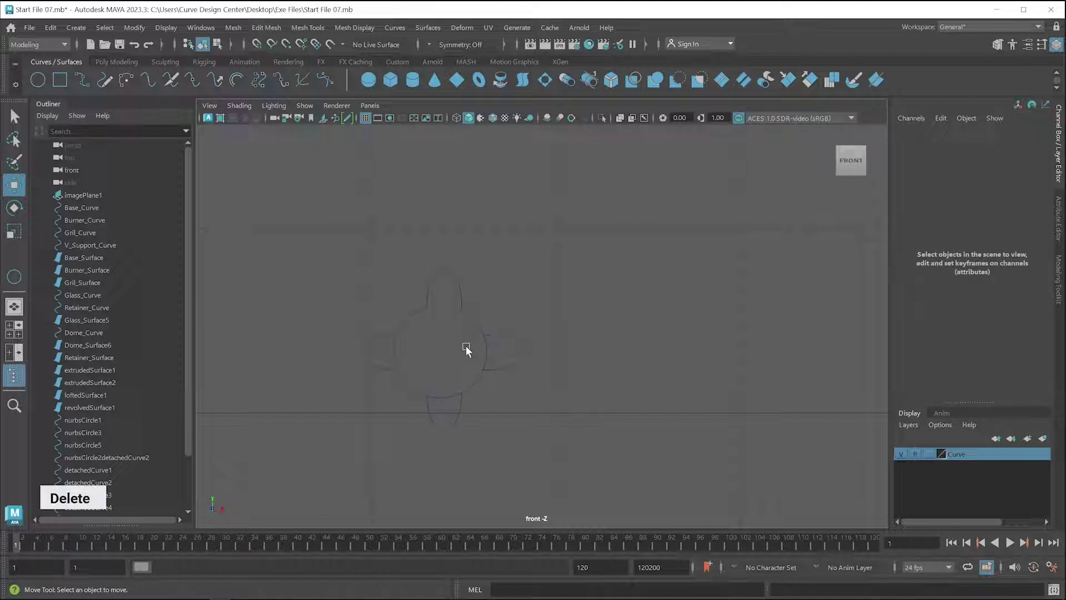
click(492, 357)
key(Delete)
click(444, 407)
key(Delete)
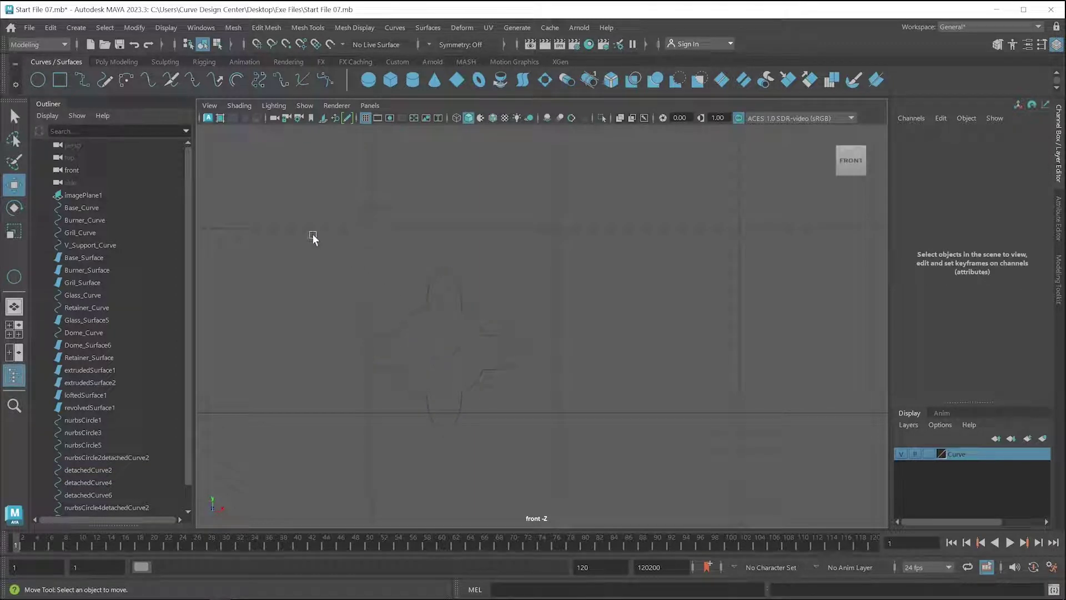
drag(312, 237, 544, 442)
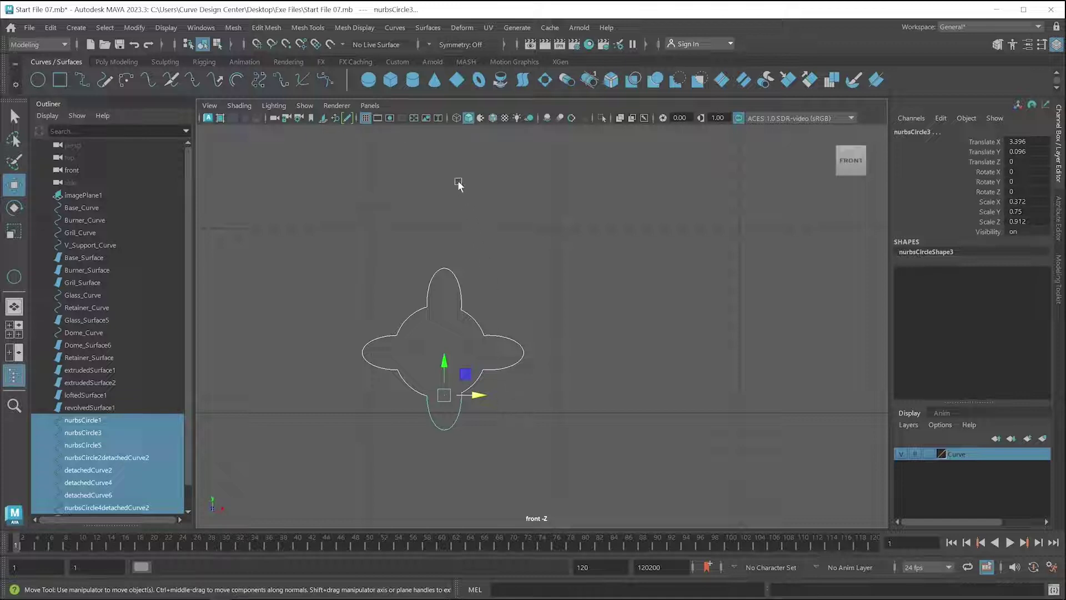
Attach the selected pieces with reset Attach options and the Connect method.
click(394, 28)
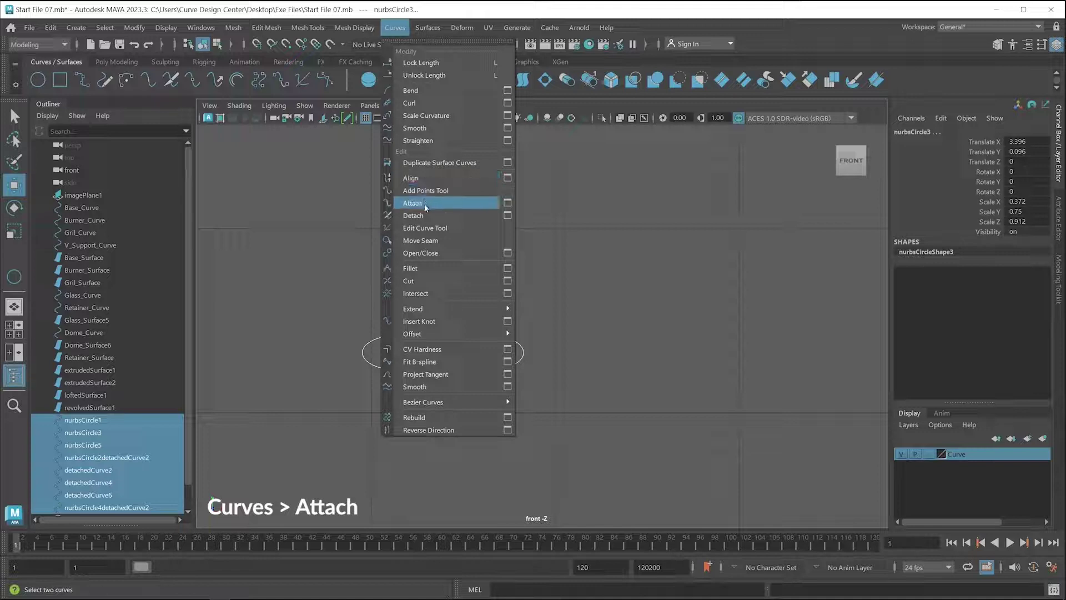
click(507, 202)
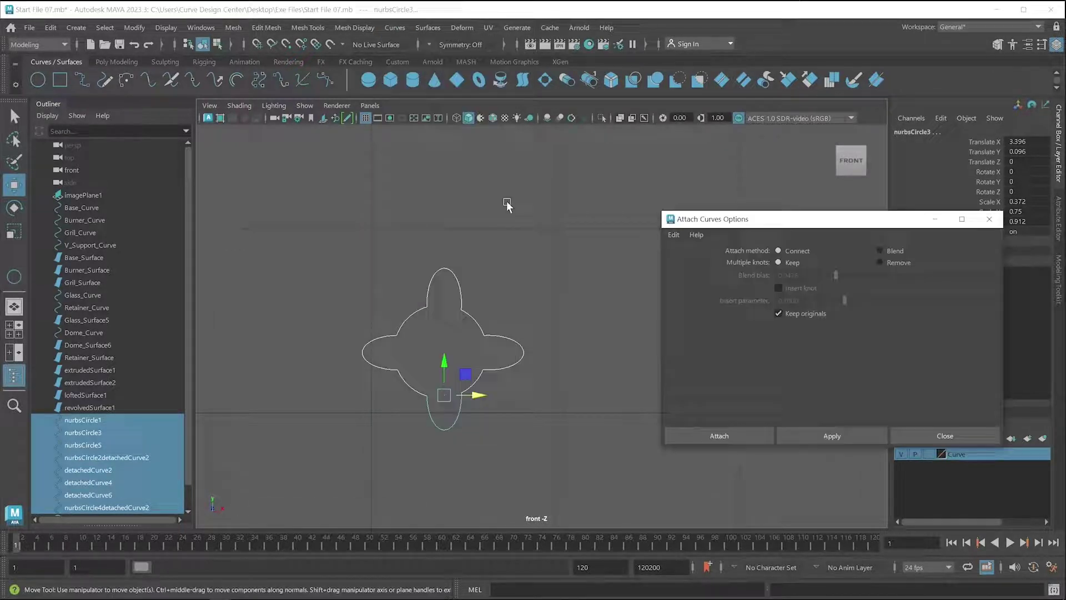
drag(715, 224, 599, 191)
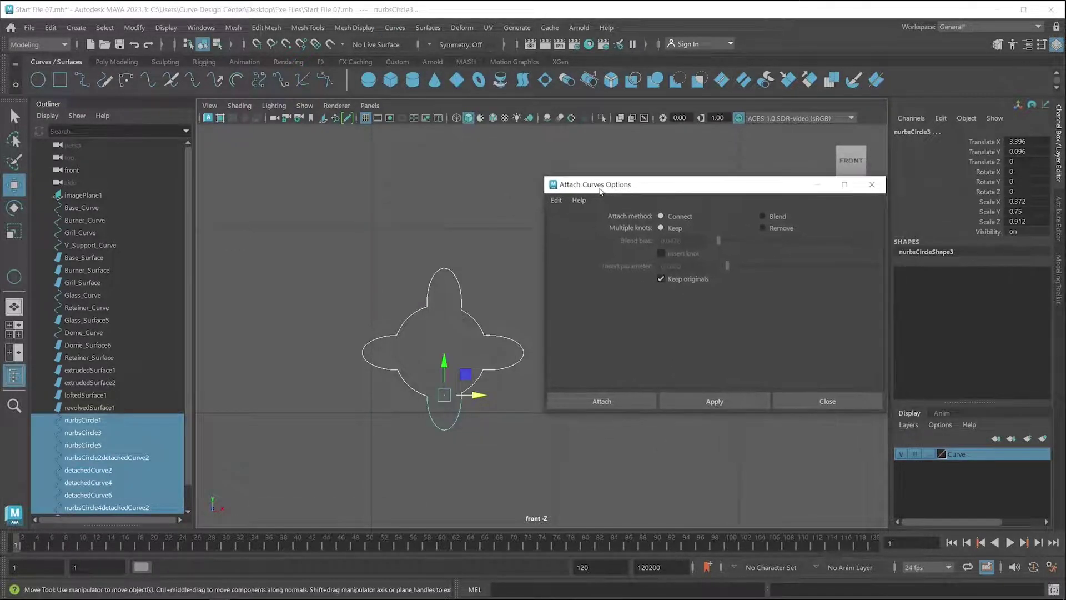
click(552, 201)
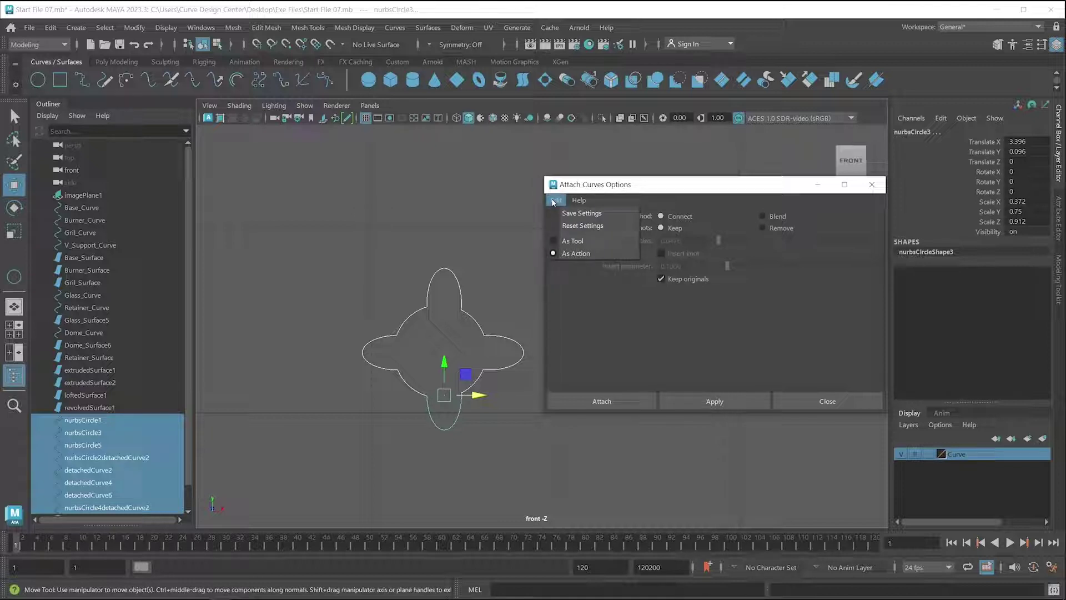
click(569, 226)
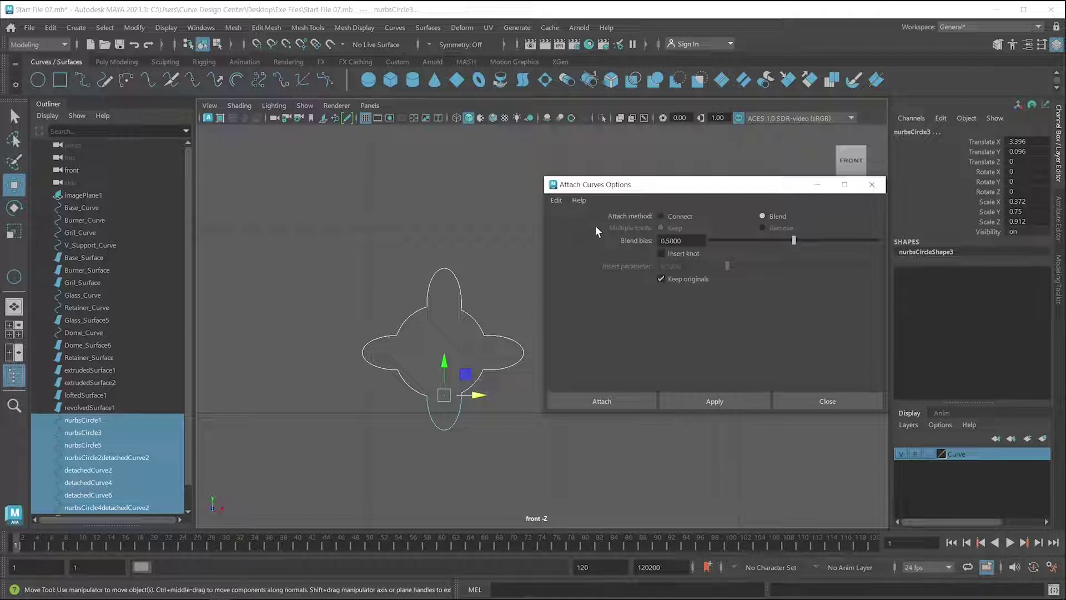
click(661, 216)
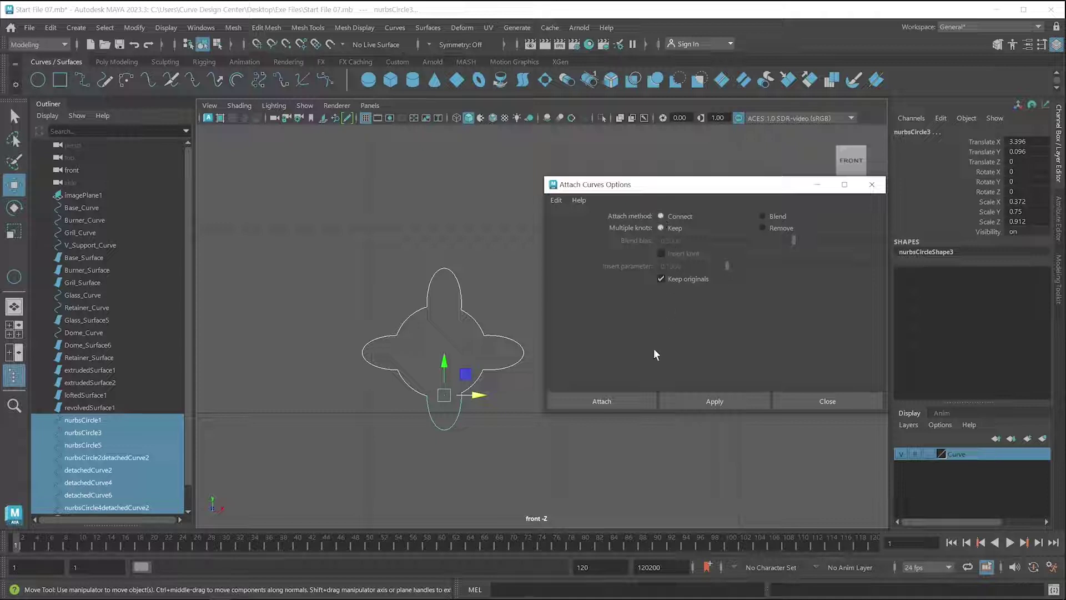
click(624, 399)
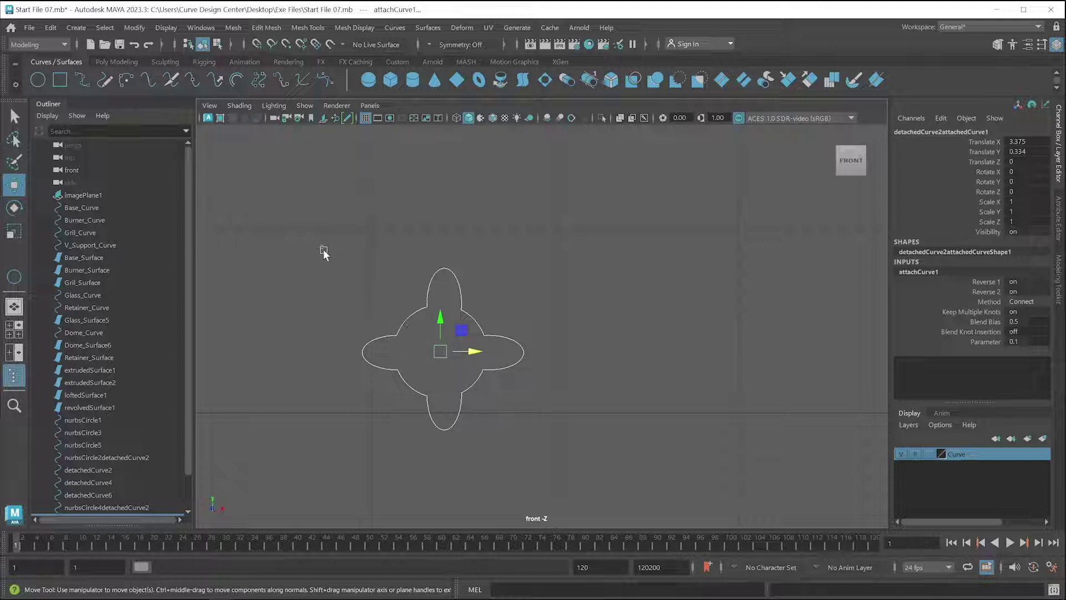
Pick detachedCurve2attachedCurve1 in the Outliner and move it right along X.
drag(320, 246, 525, 436)
scroll(151, 446, down, 1)
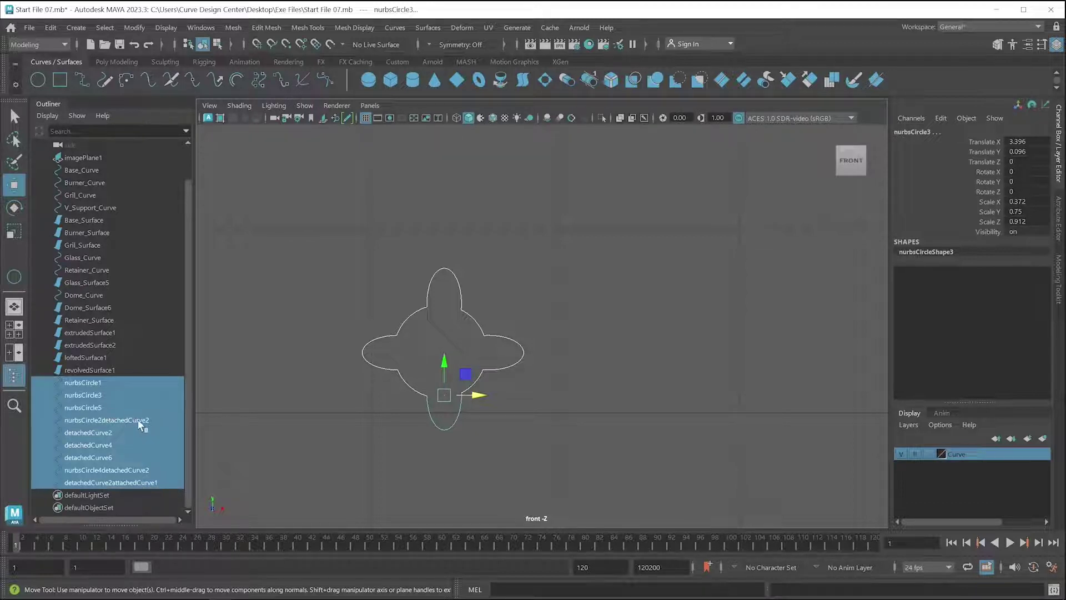
click(140, 423)
click(142, 482)
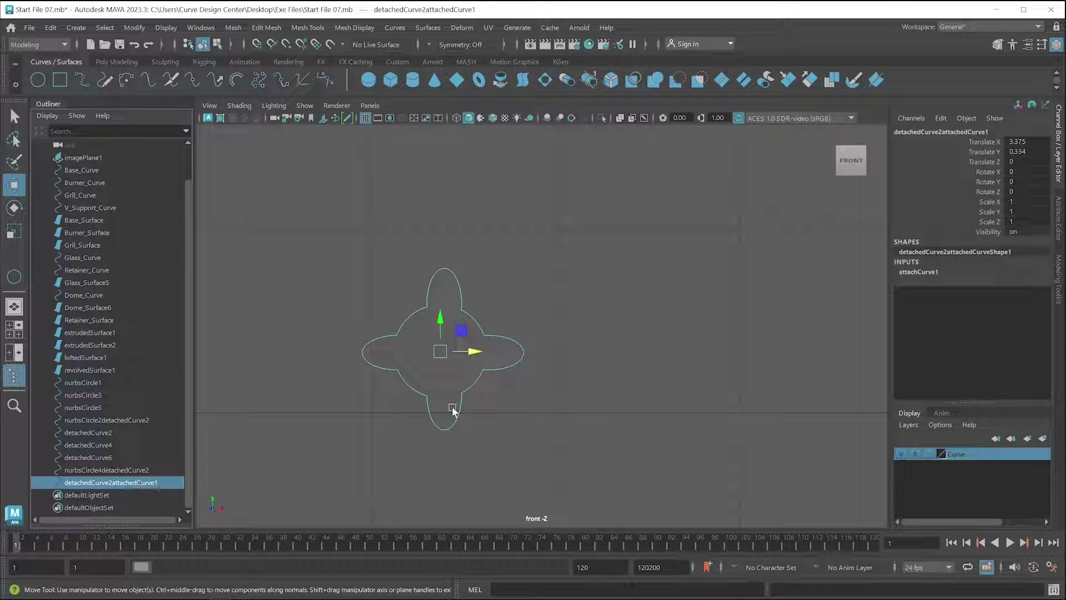
drag(472, 356, 678, 355)
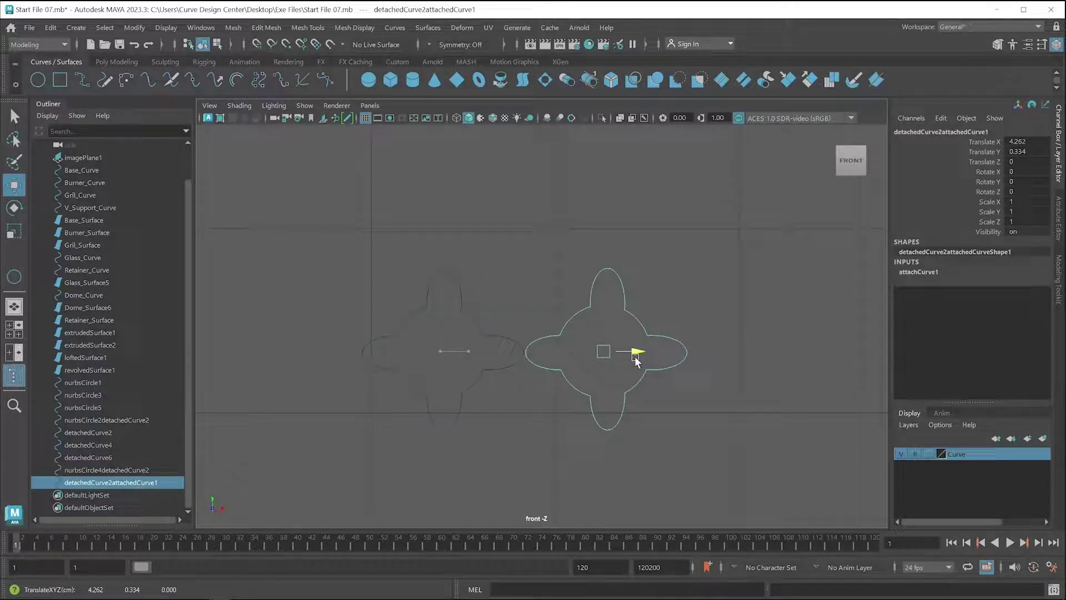
drag(332, 240, 528, 447)
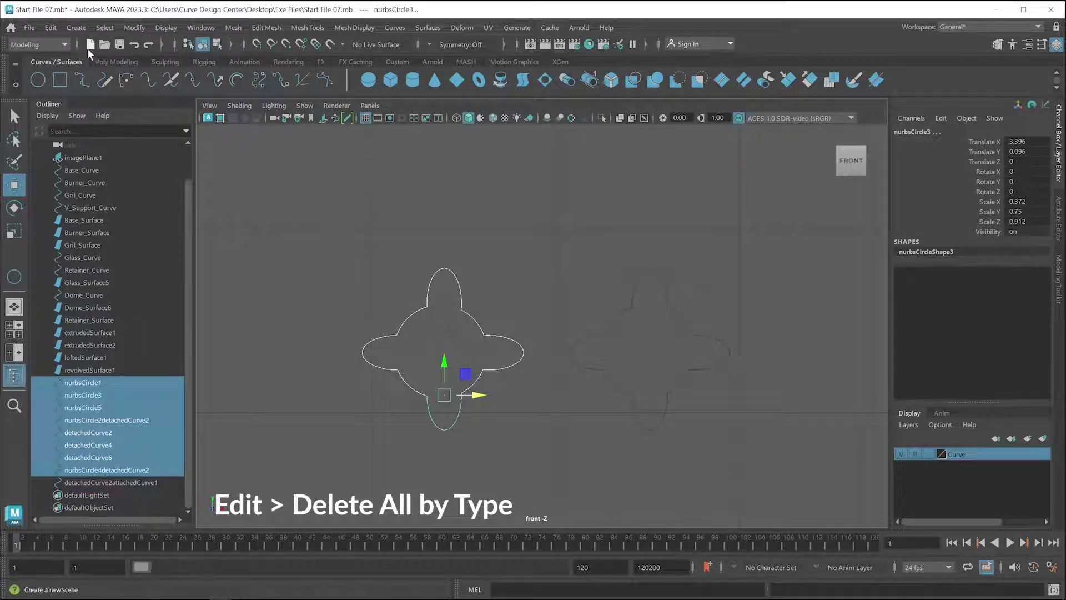
Delete the original curve pieces and select the joined four-lobed curve.
click(51, 28)
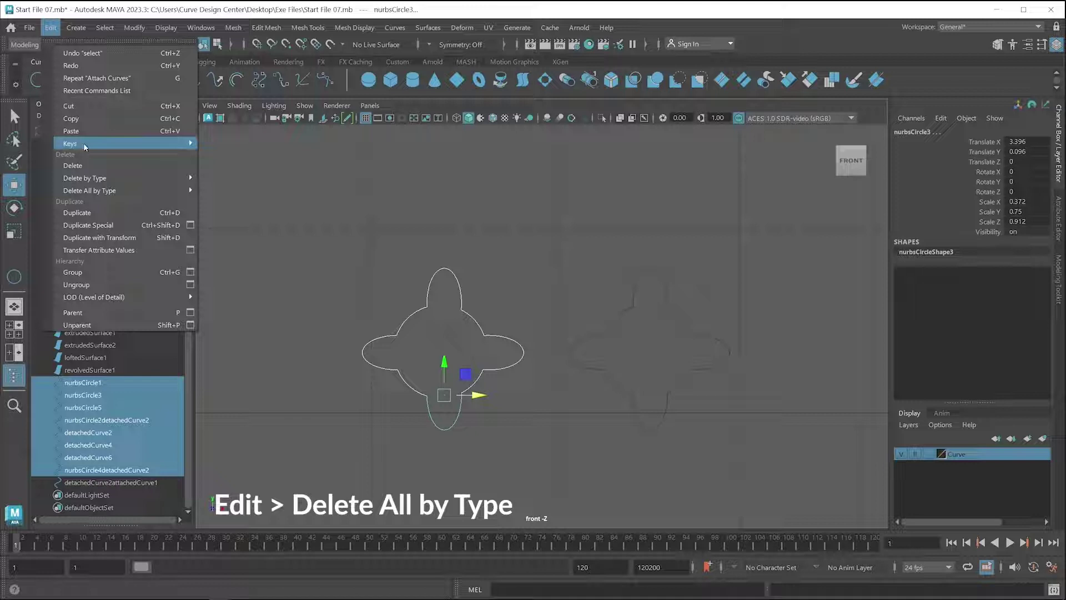
mouse_move(92, 191)
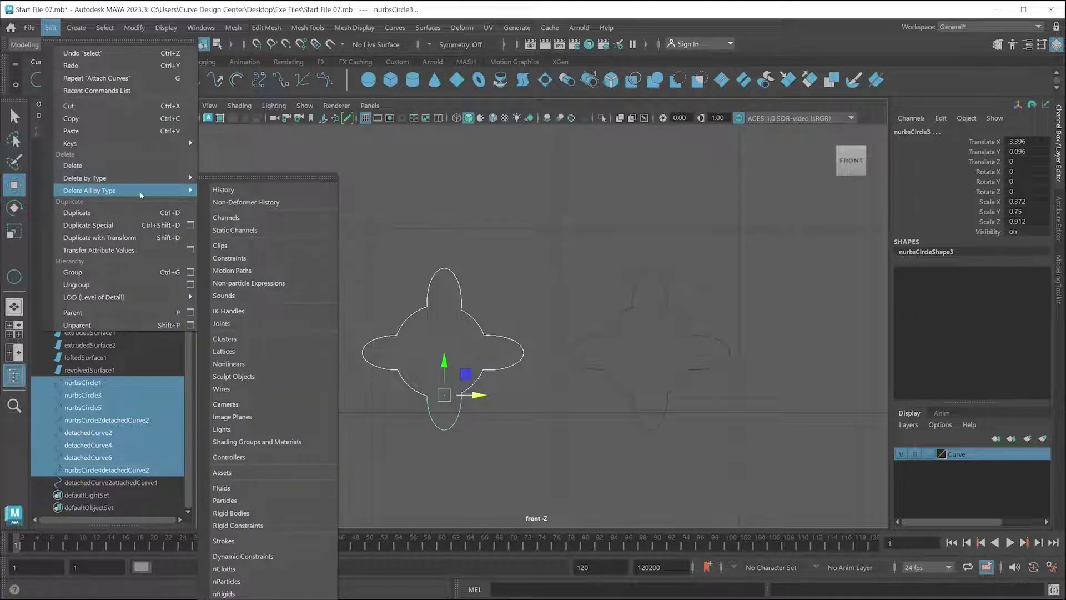
click(231, 191)
drag(371, 253, 510, 427)
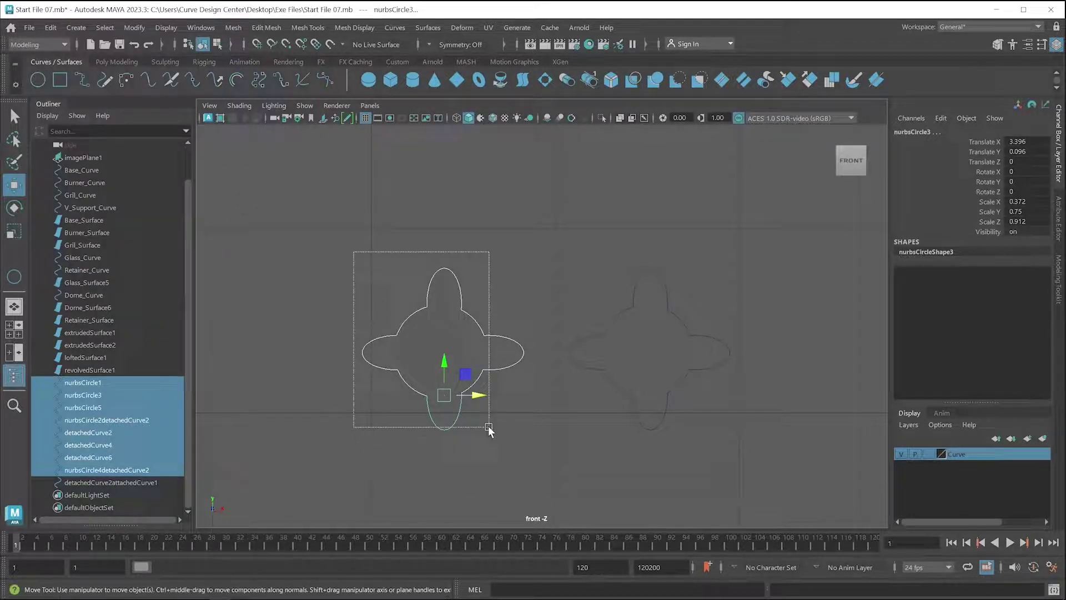
key(Delete)
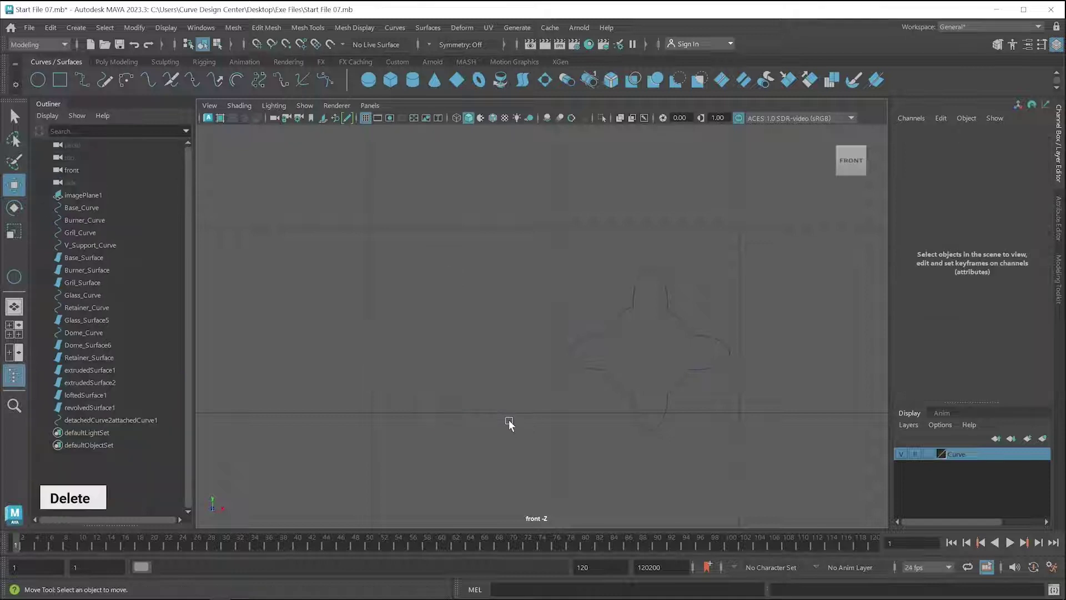
drag(536, 315, 616, 385)
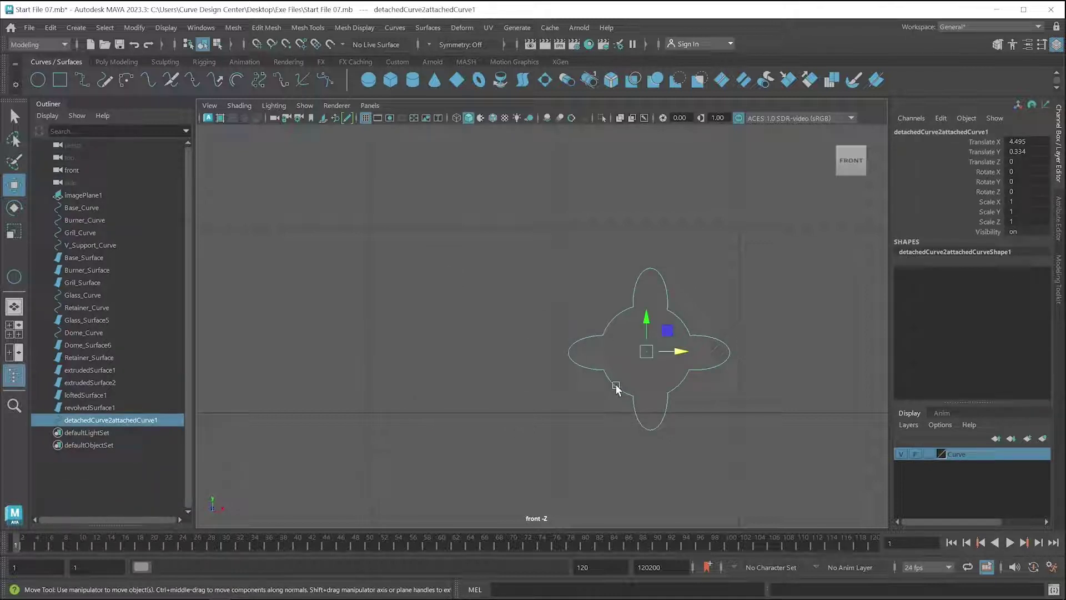
scroll(667, 393, down, 3)
scroll(668, 393, down, 2)
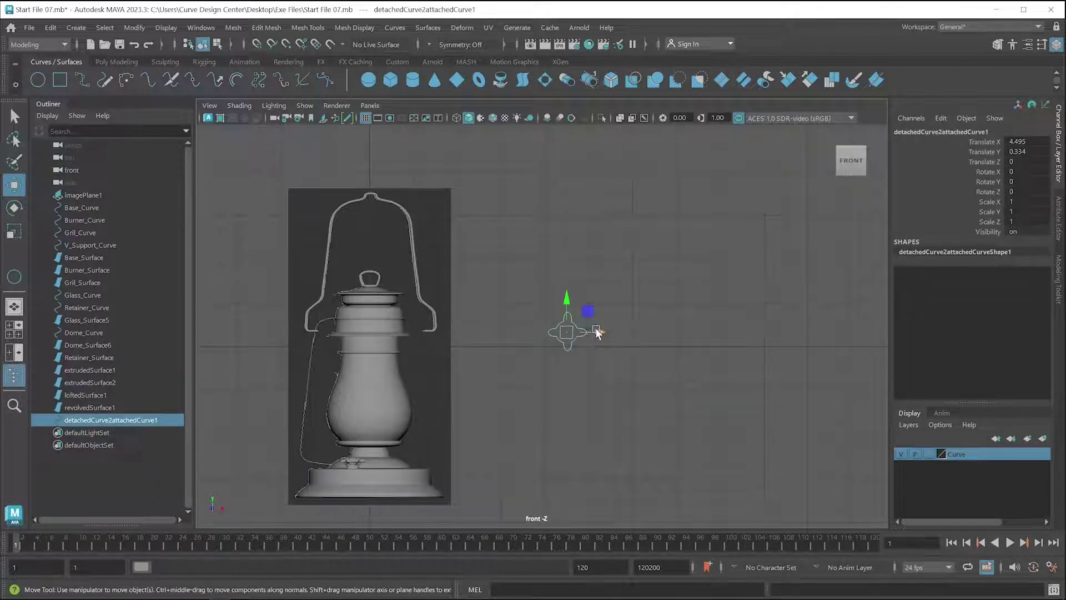
Move the four-lobed profile left toward the lantern and scale it uniformly to 0.359.
drag(595, 327, 536, 333)
key(t)
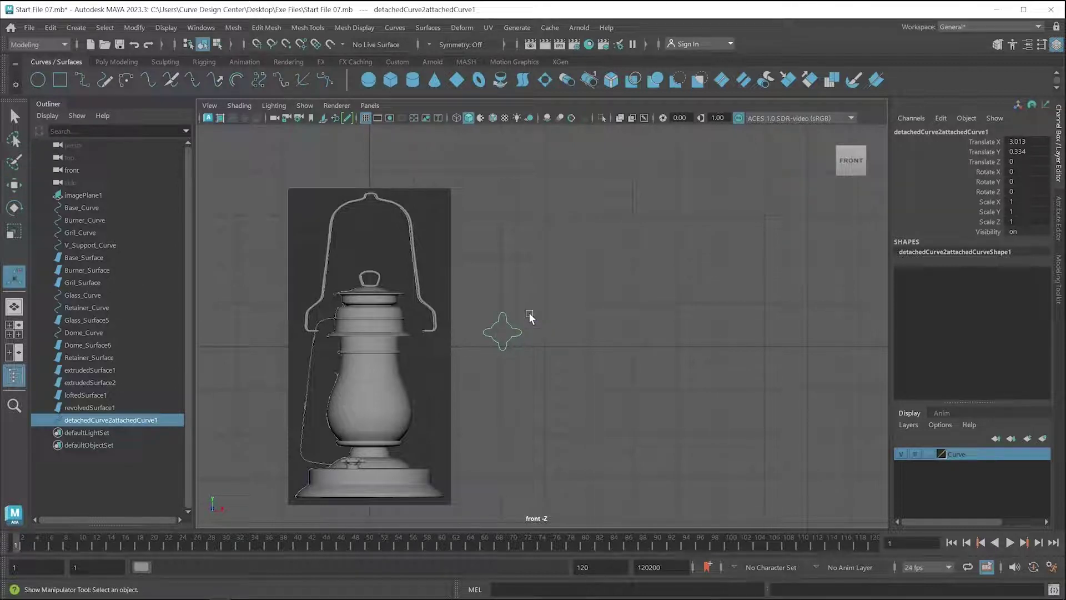
key(r)
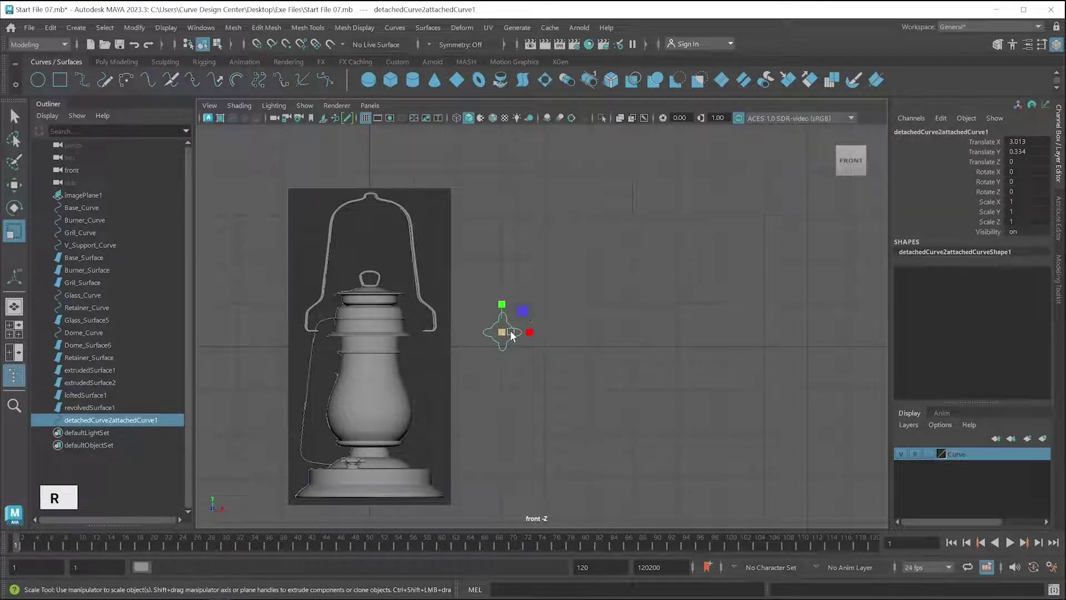
drag(505, 334, 496, 335)
scroll(500, 333, up, 1)
alt+middle_drag(500, 333, 657, 241)
drag(657, 242, 652, 243)
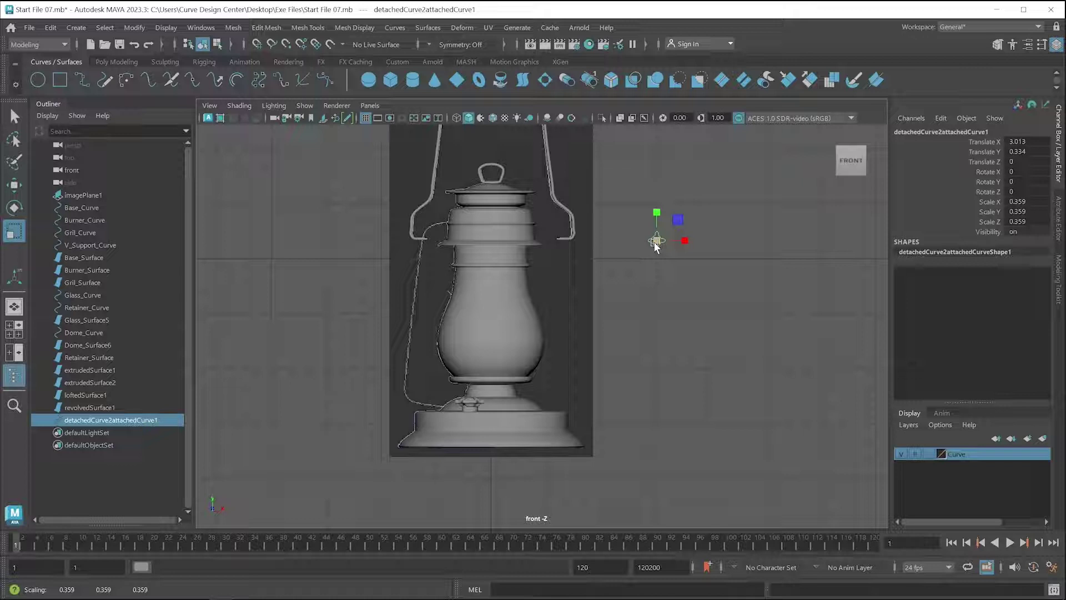
key(w)
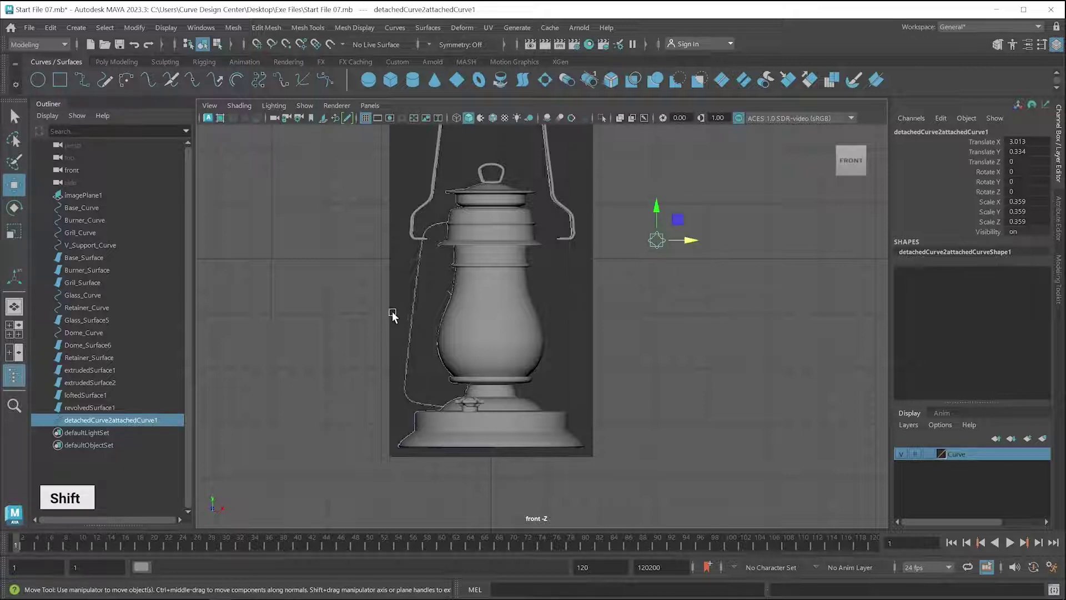
Extrude the profile along V_Support_Curve using reset settings, Tube, At path, and Component pivot.
shift+click(419, 329)
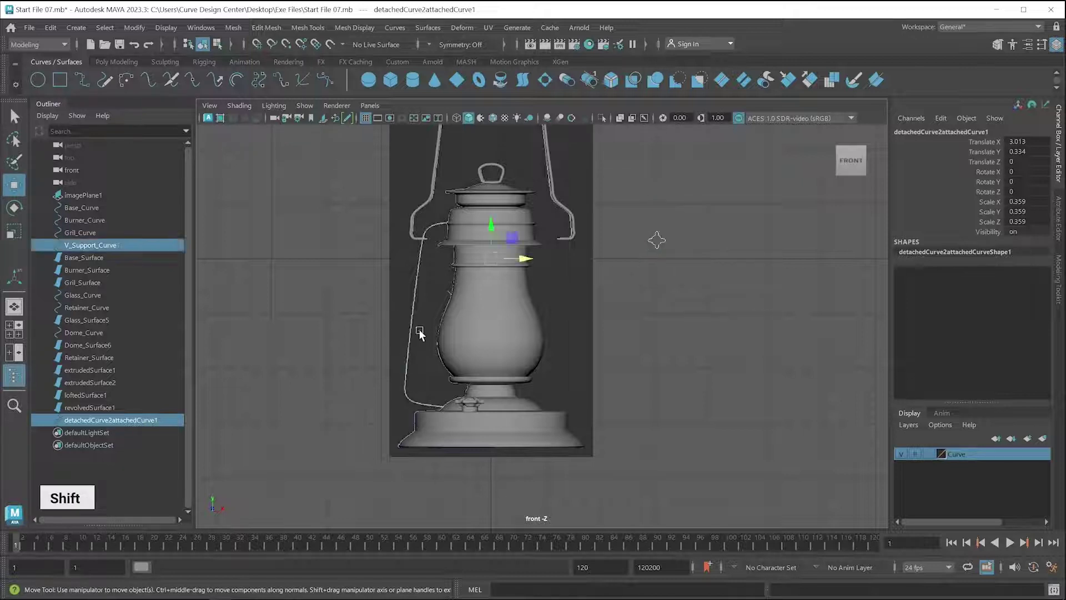
click(428, 28)
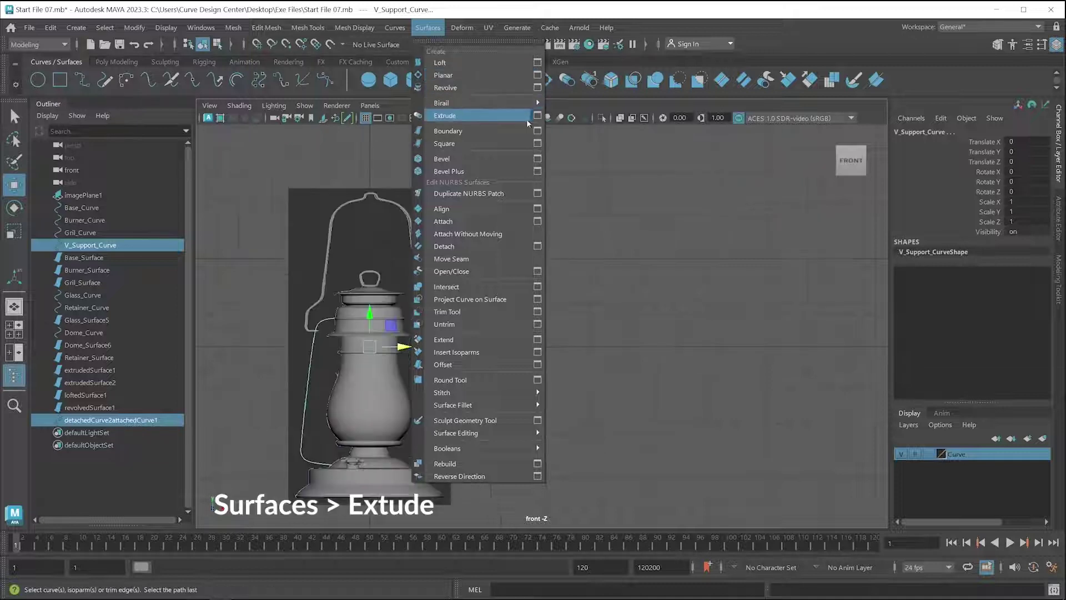
click(537, 117)
click(556, 201)
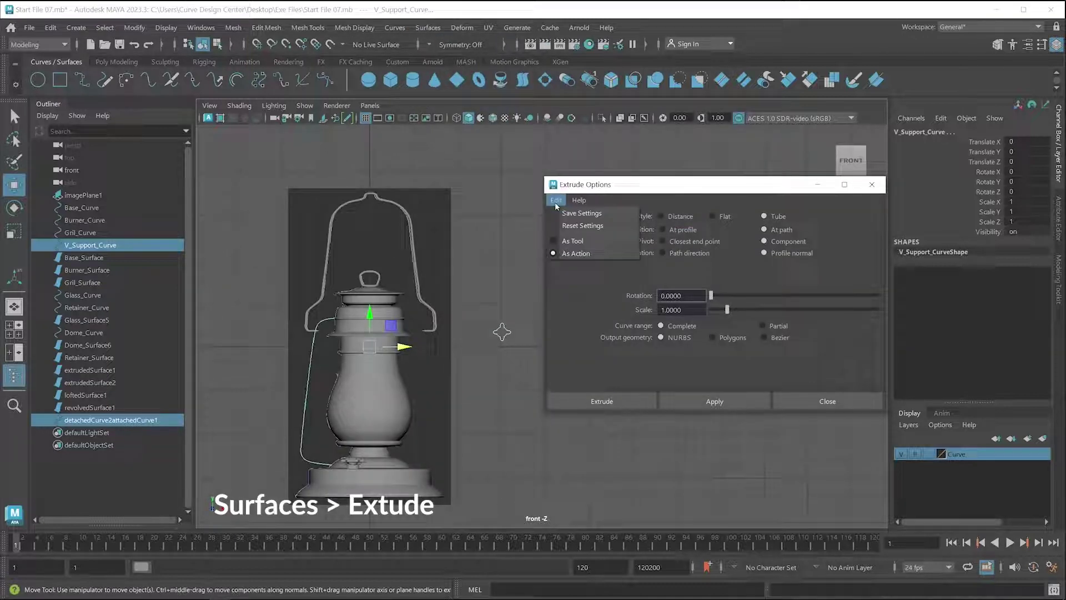
click(563, 225)
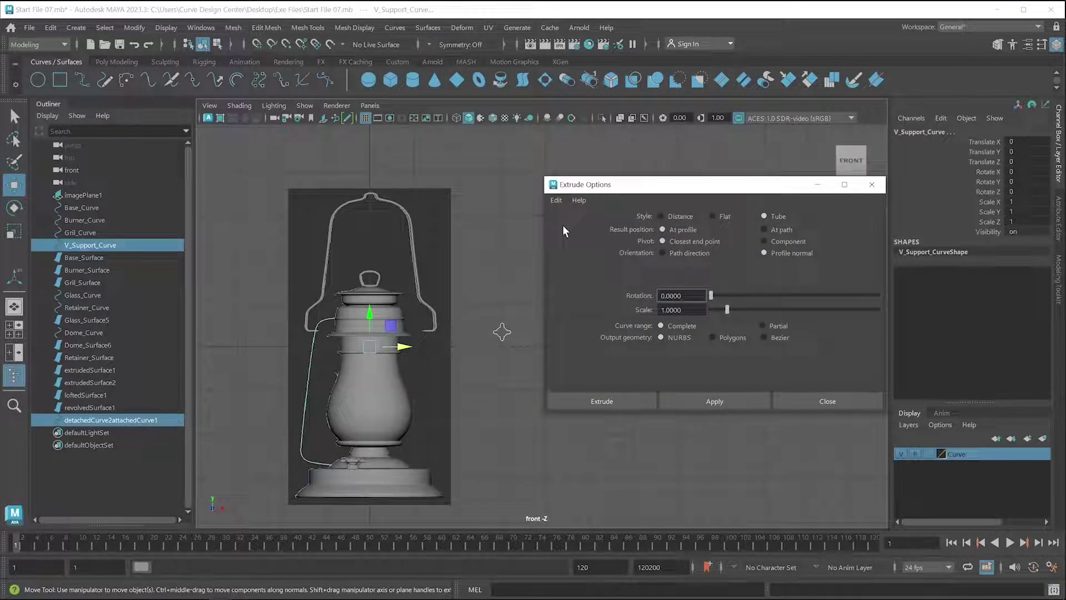
click(771, 230)
click(771, 241)
click(604, 402)
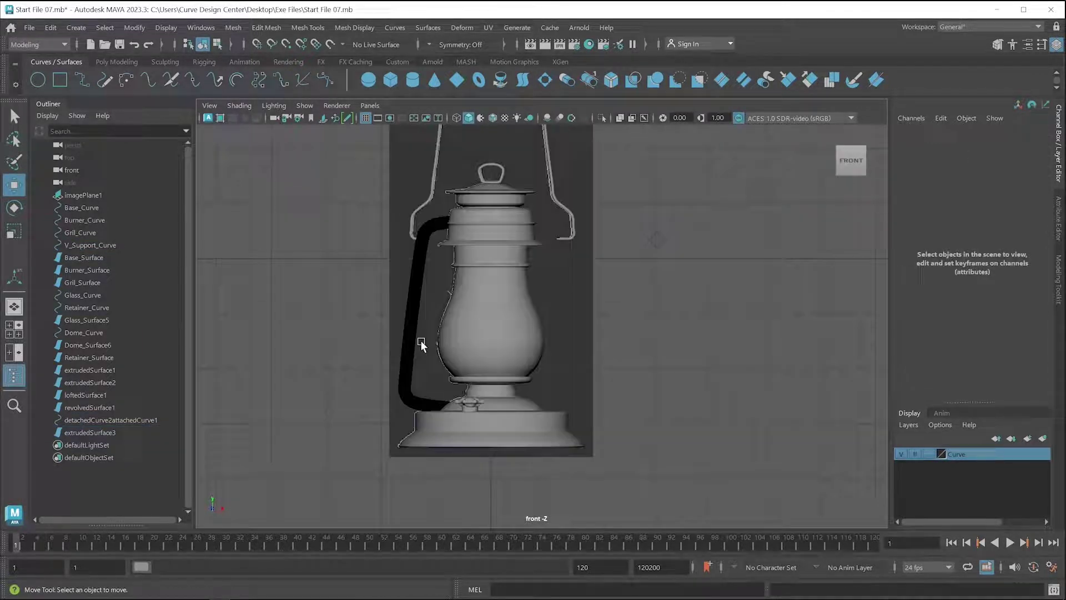
Reverse extrudedSurface3's direction and check the tube in the perspective view.
click(421, 340)
click(419, 30)
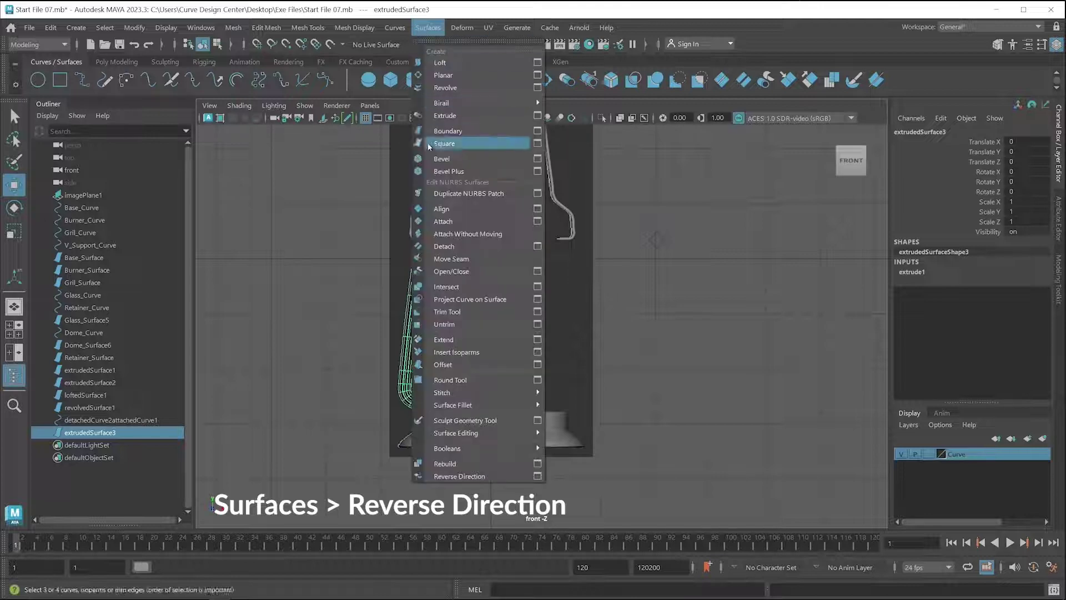
click(476, 476)
click(663, 367)
key(space)
key(space)
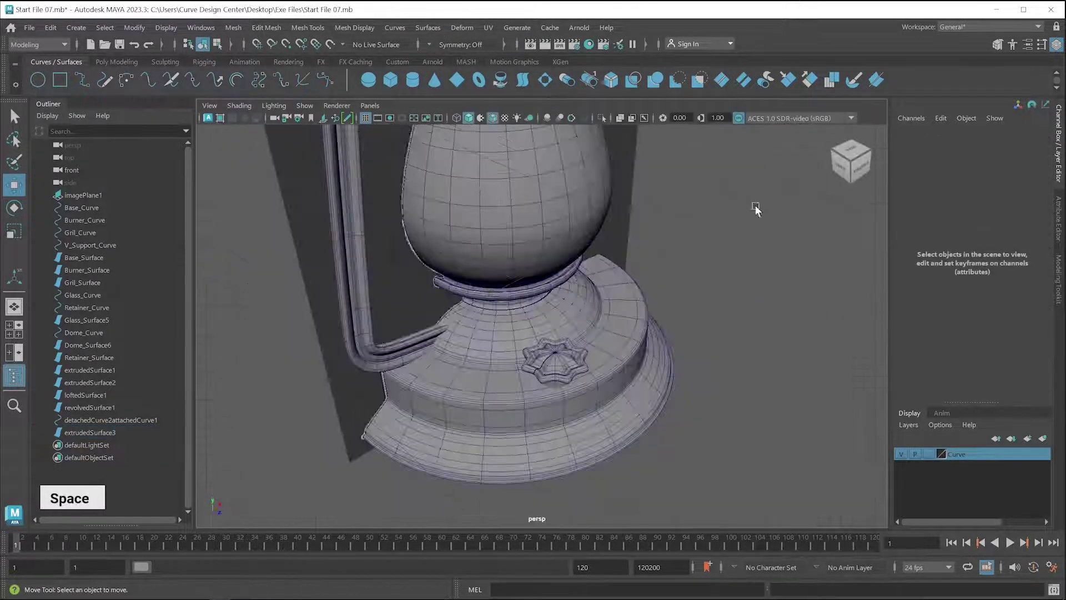
mouse_move(597, 309)
alt+mouse_down()
mouse_move(697, 303)
mouse_move(594, 308)
alt+mouse_up()
key(space)
click(408, 355)
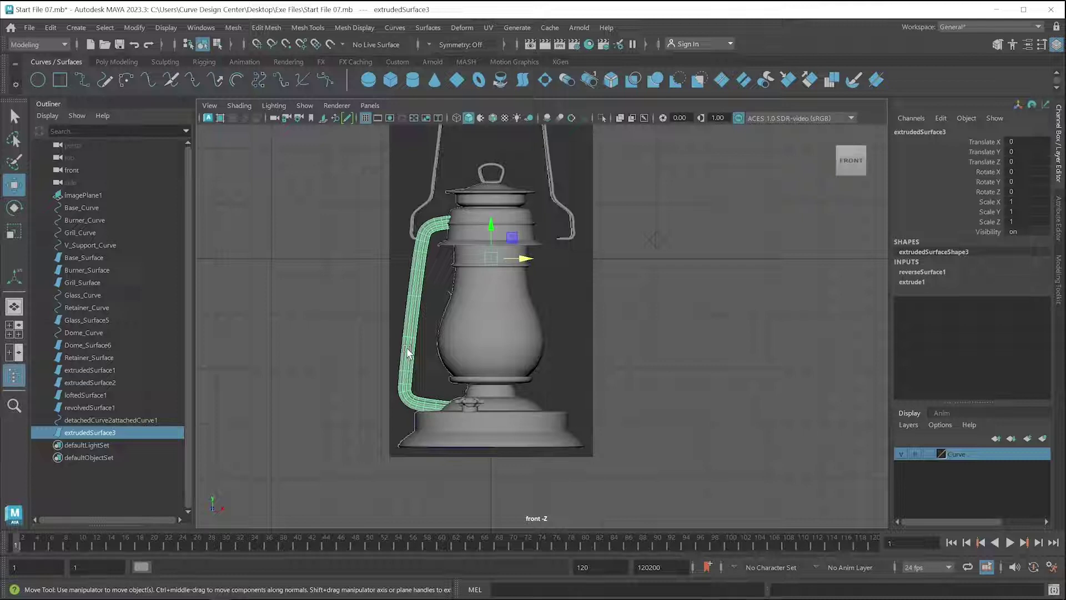
Duplicate Special the support tube with Scale X set to -1.
click(51, 30)
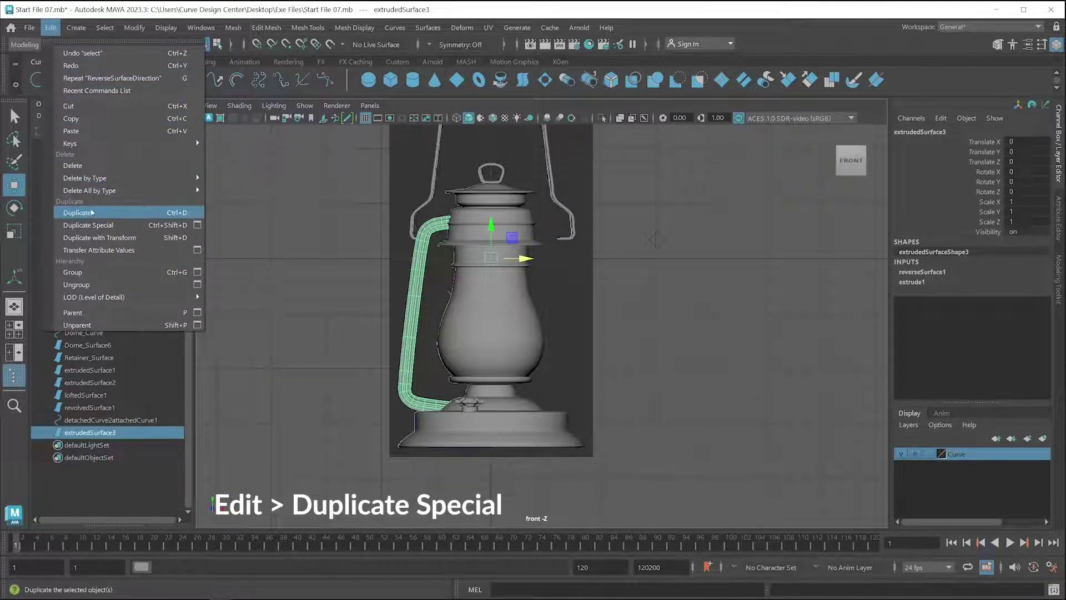
click(198, 224)
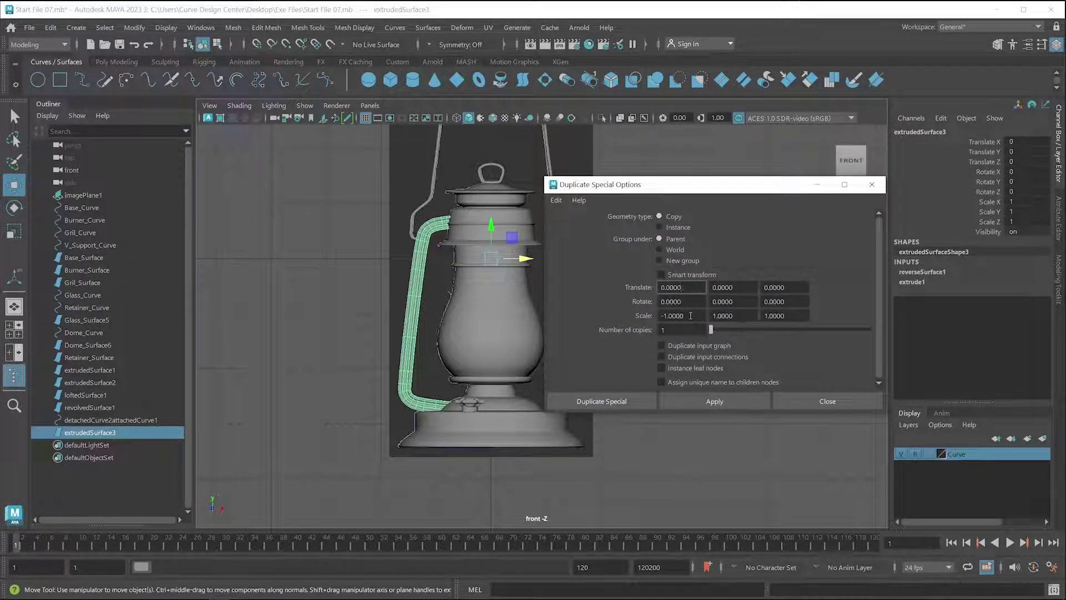
drag(691, 315, 662, 314)
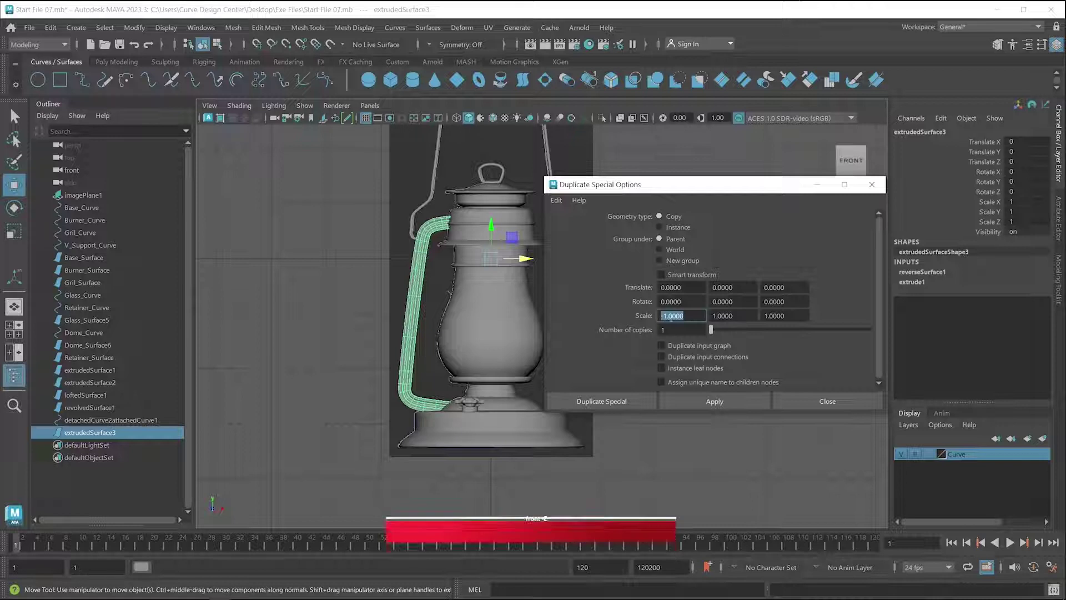
click(614, 403)
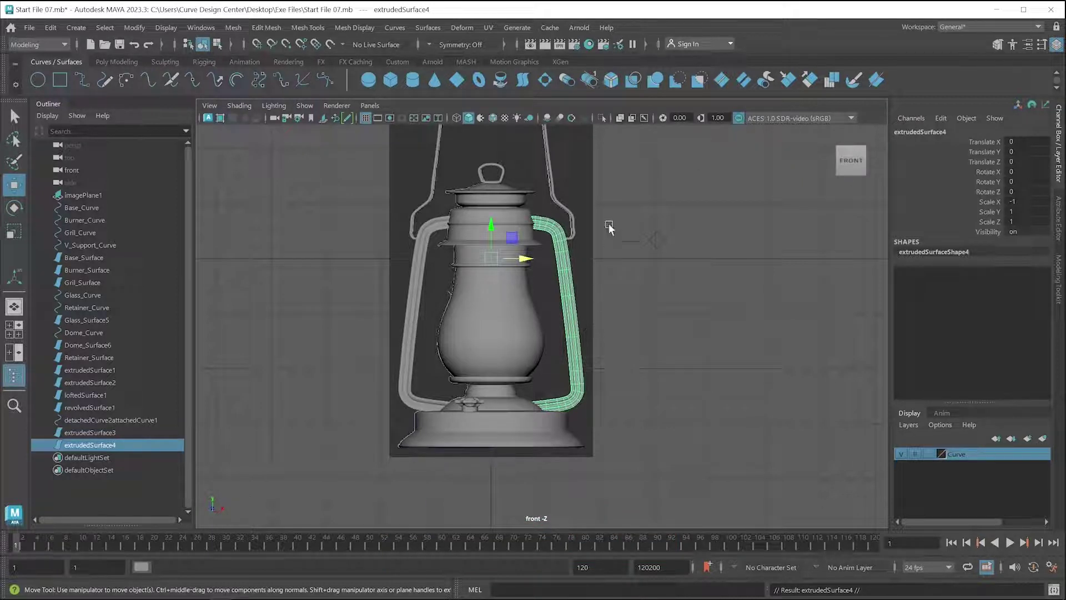
Set imagePlane1's Visibility to off, then deselect and view the lantern in perspective.
click(582, 173)
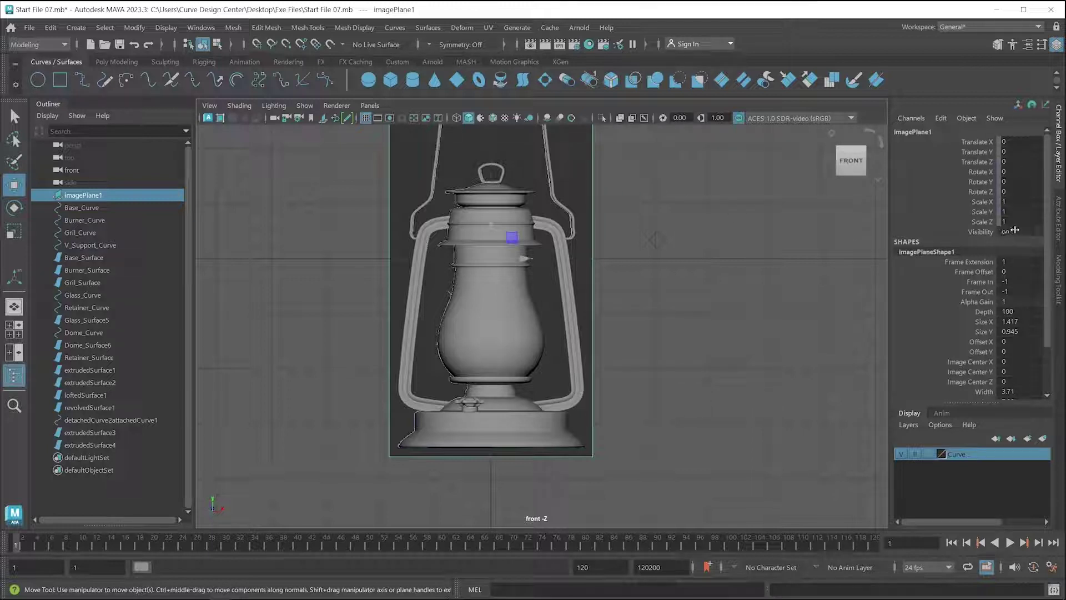
double_click(1015, 231)
text(ff)
key(Return)
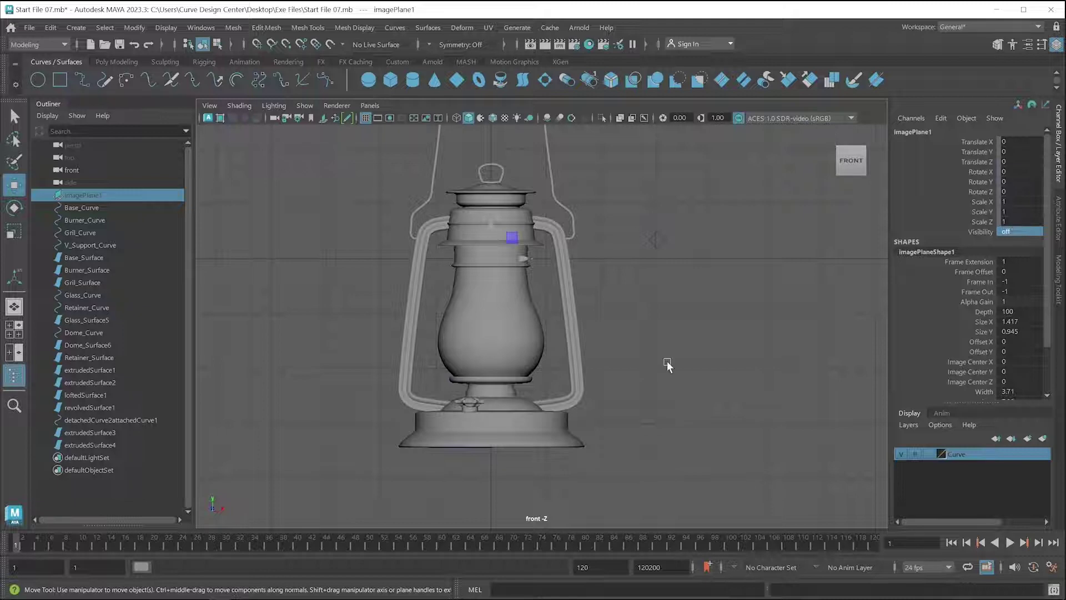
click(667, 365)
key(space)
key(space)
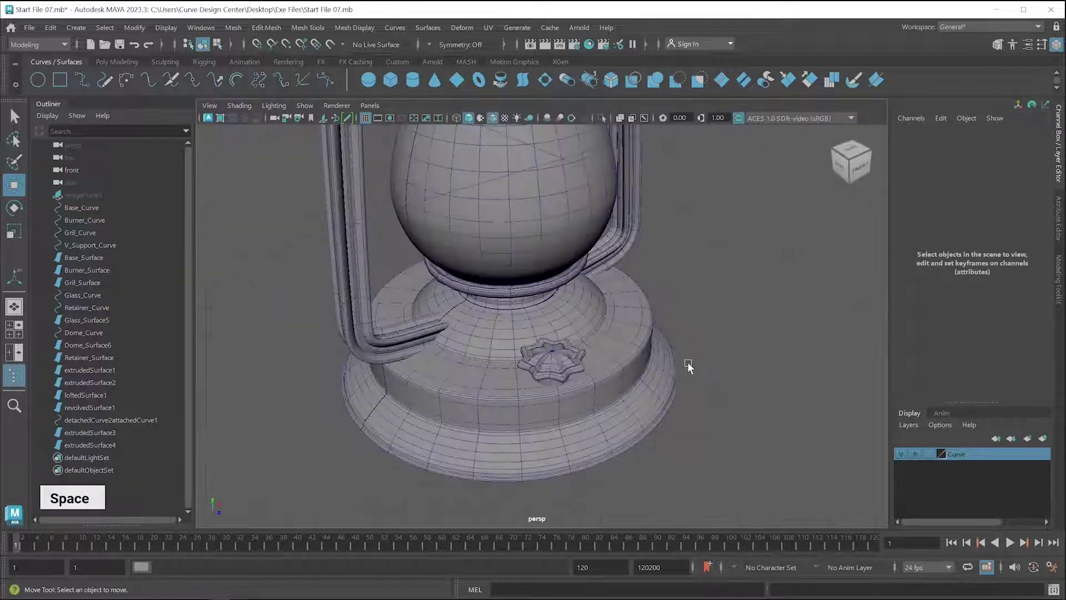
alt+middle_drag(688, 361, 692, 434)
scroll(681, 405, down, 2)
scroll(680, 399, down, 3)
alt+scroll(679, 392, down, 3)
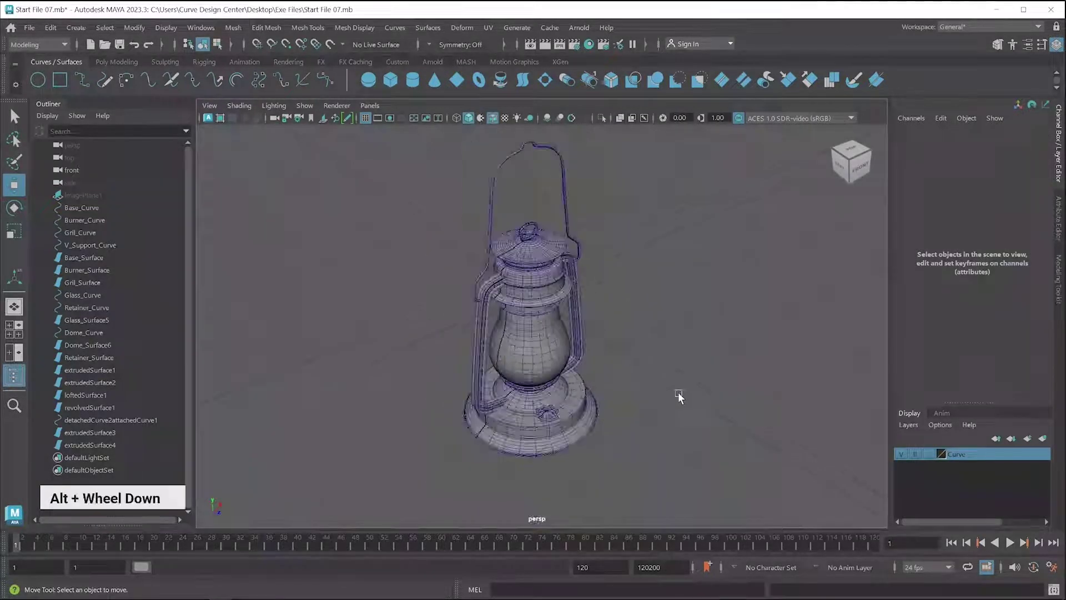
mouse_move(679, 392)
alt+mouse_down()
mouse_move(530, 393)
mouse_move(649, 382)
alt+mouse_up()
scroll(536, 349, up, 2)
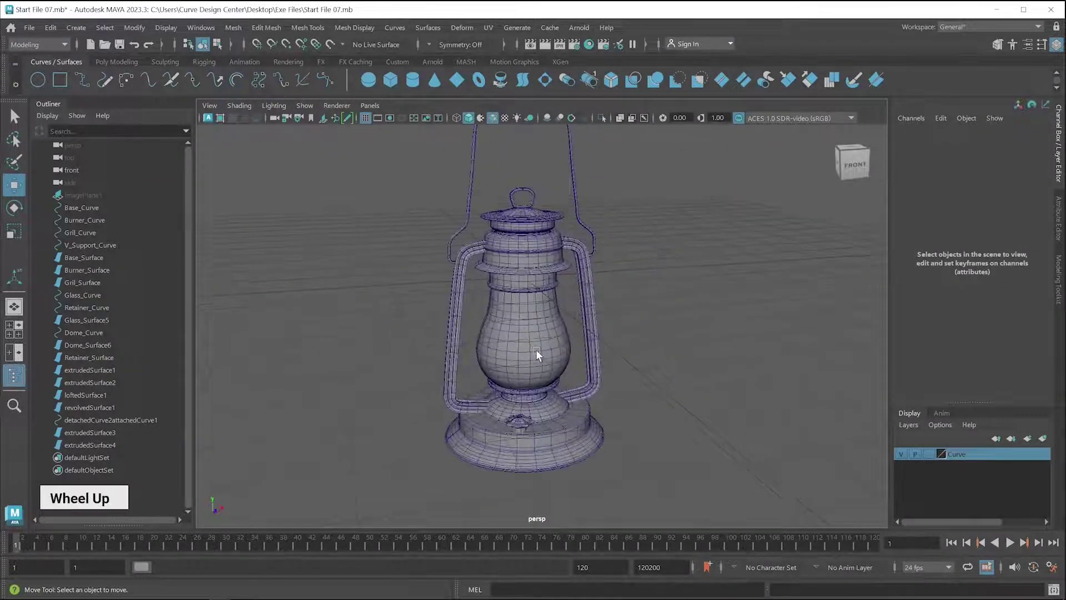
scroll(536, 350, up, 2)
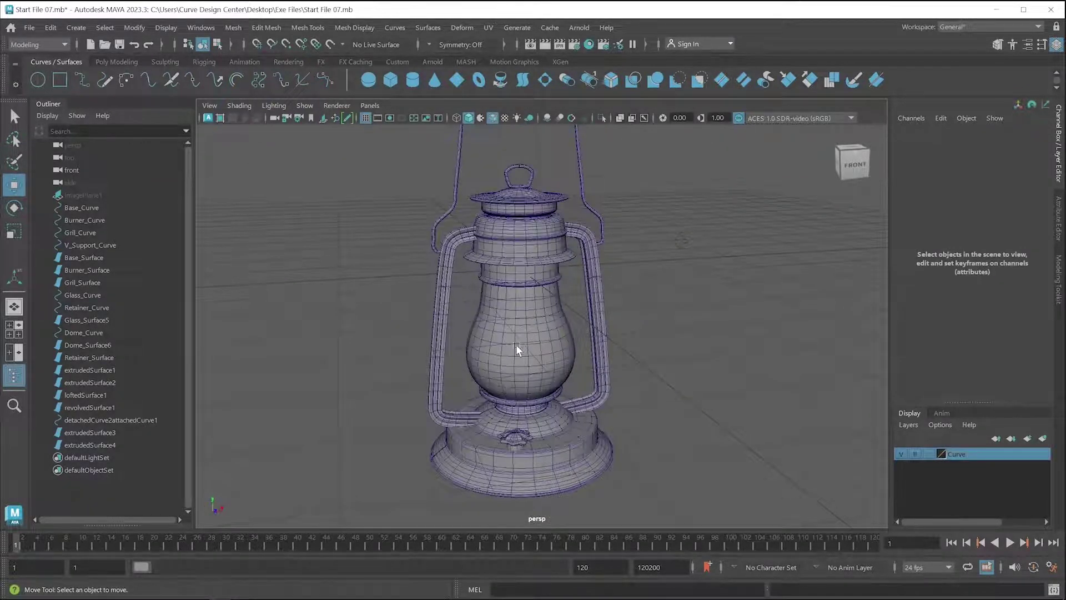
mouse_move(529, 382)
alt+mouse_down()
mouse_move(641, 385)
mouse_move(530, 395)
alt+mouse_up()
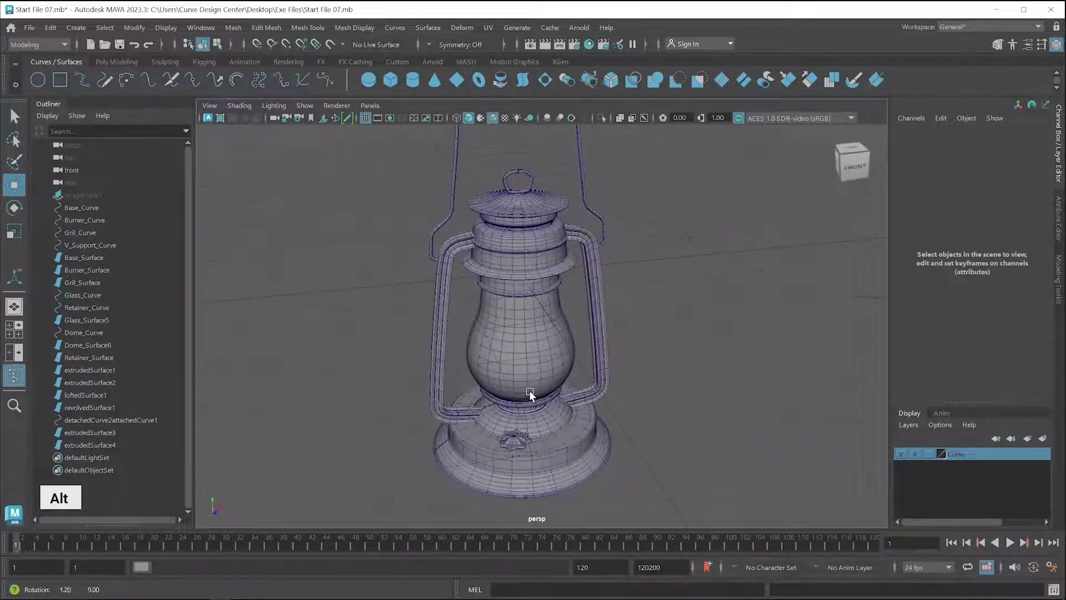